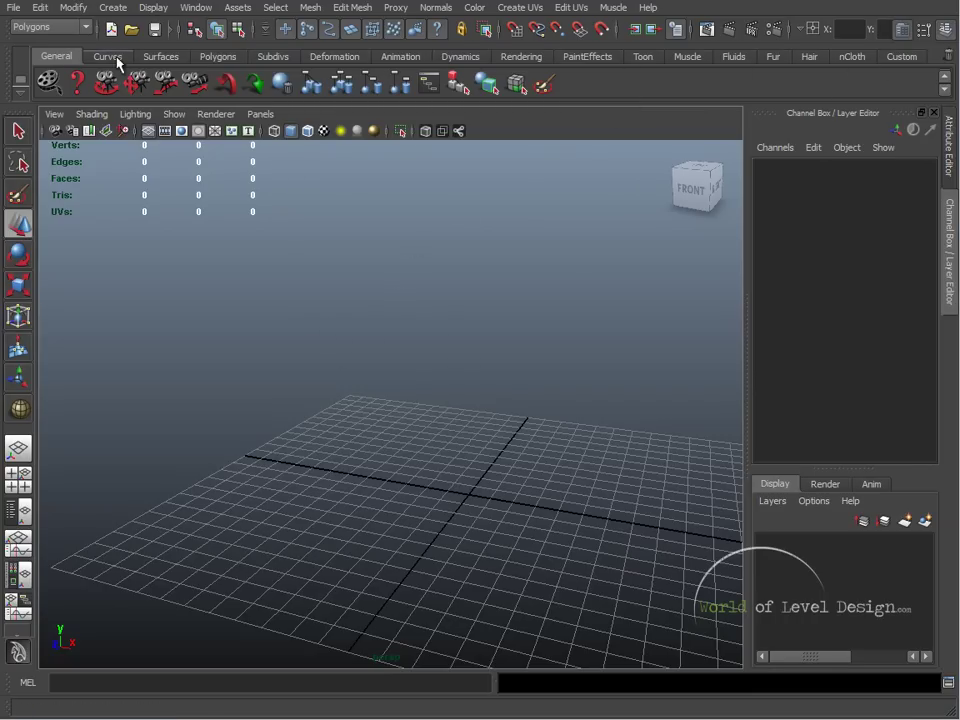
Switch to the Polygons shelf and open the shelf options menu.
left_click(218, 58)
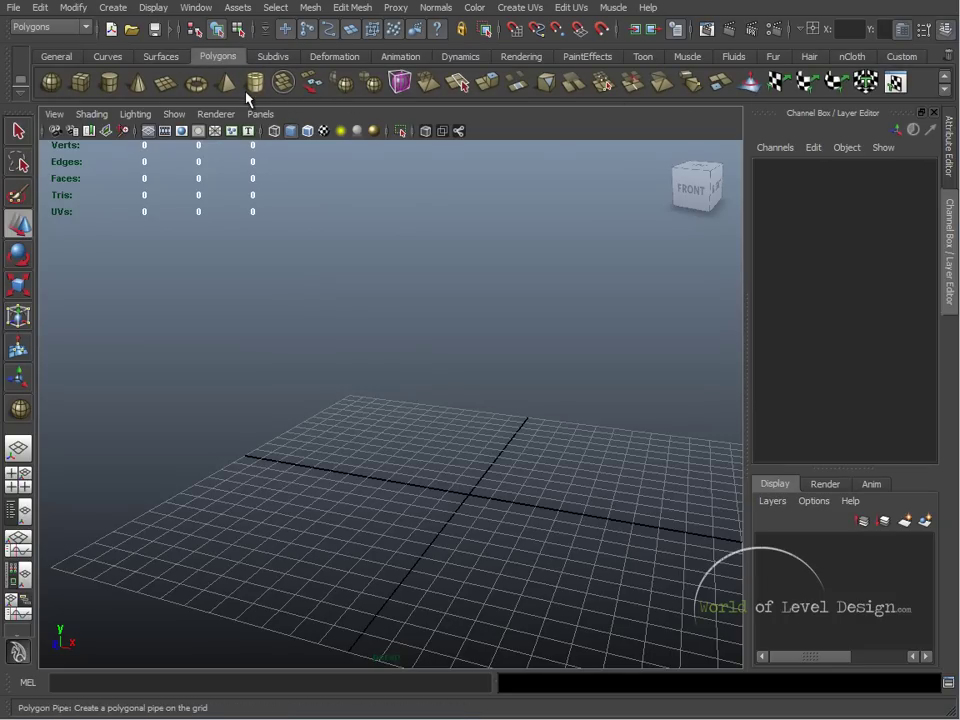
left_click(21, 95)
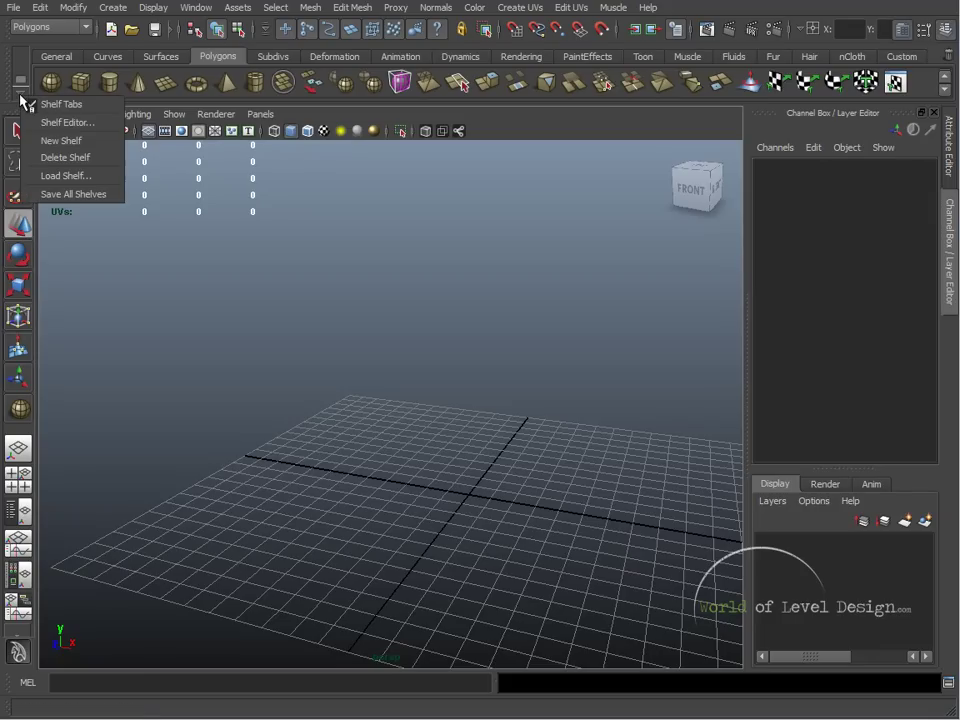
left_click(77, 128)
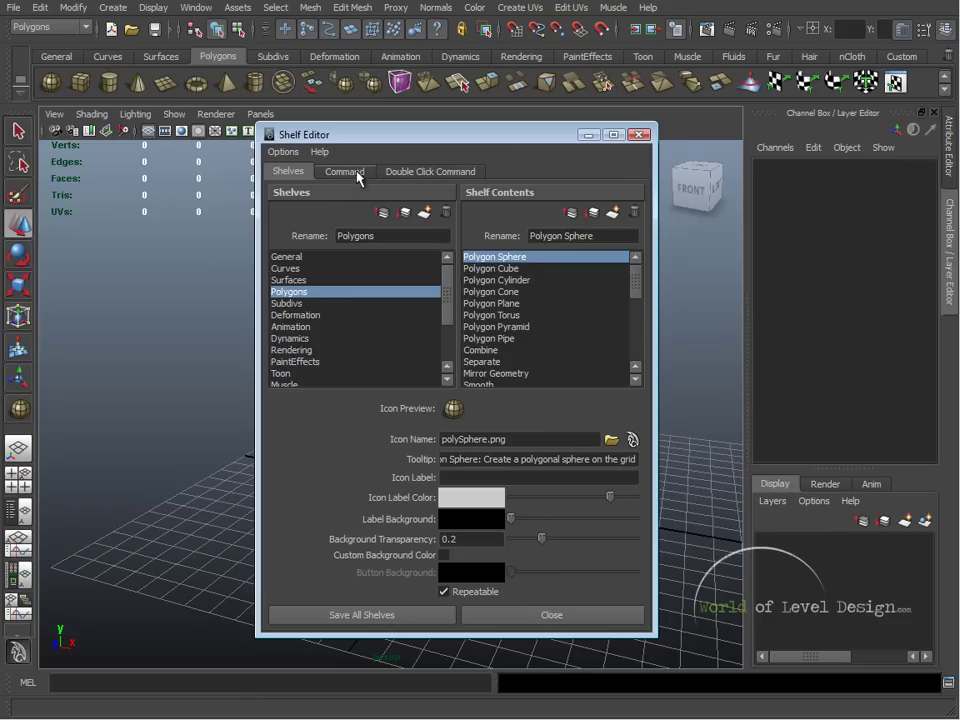
mouse_move(636, 285)
left_mouse_down()
mouse_move(638, 360)
mouse_move(648, 268)
left_mouse_up()
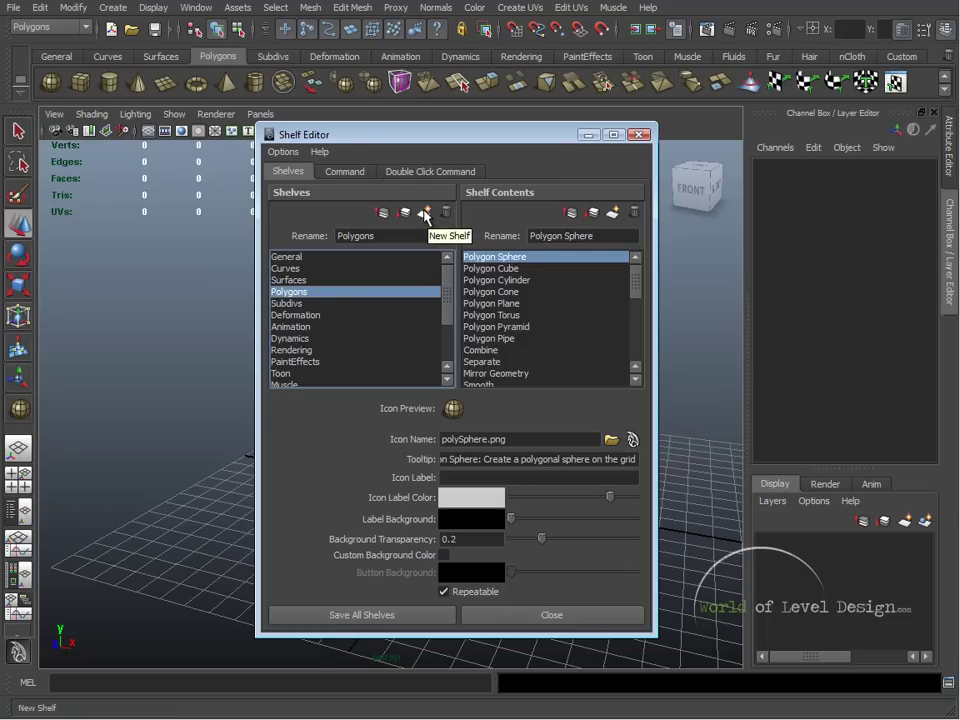
Create a new shelf named GameEnvMod.
left_click(638, 135)
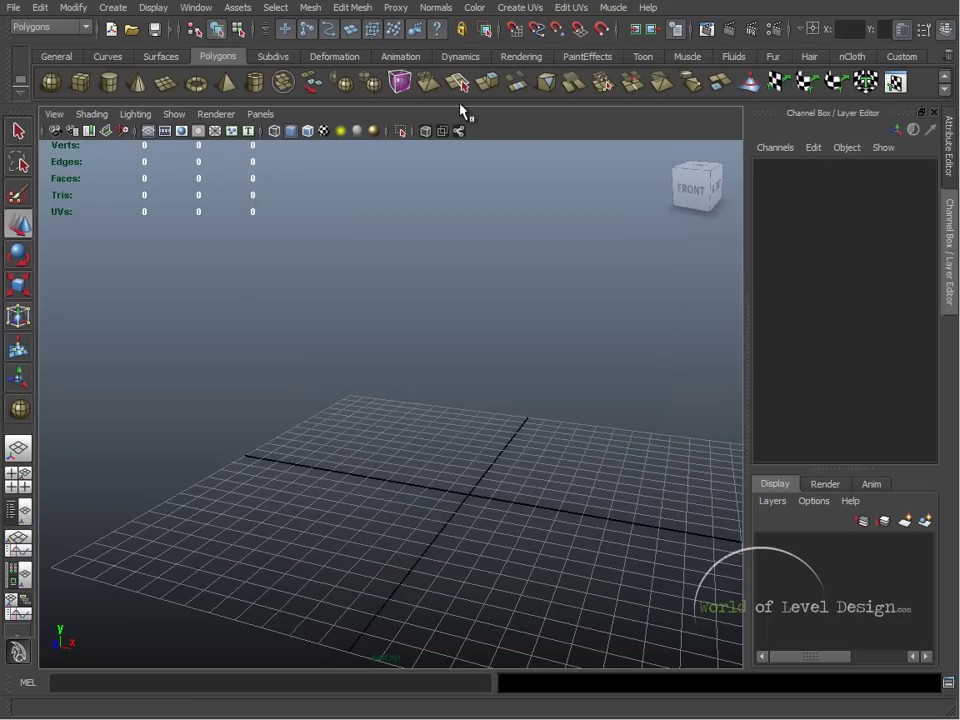
left_click(21, 92)
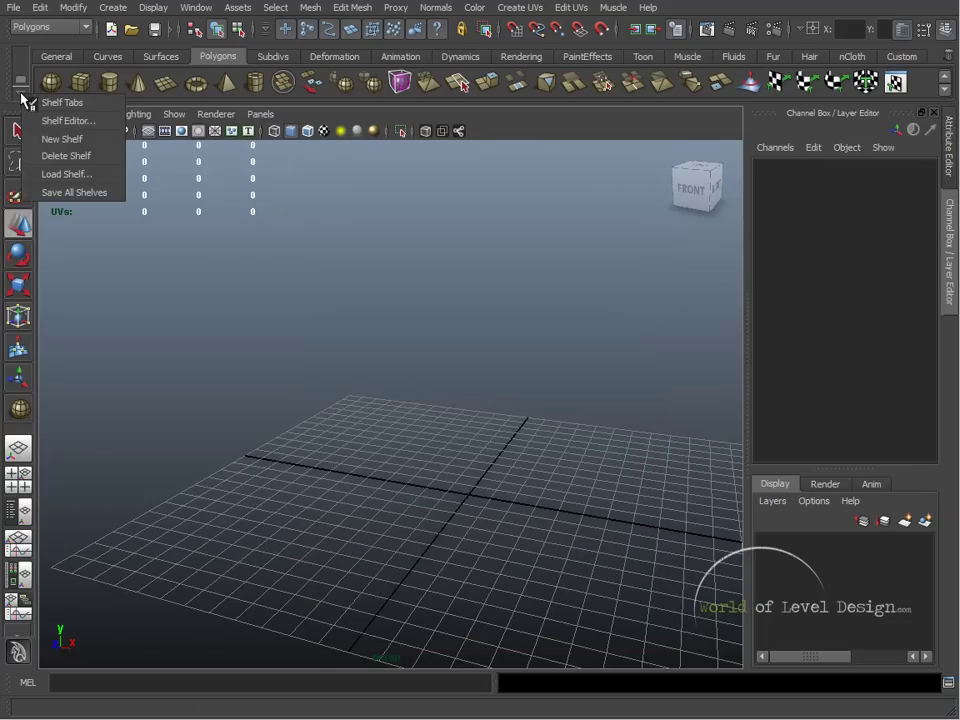
left_click(68, 146)
left_click_drag(499, 343, 506, 257)
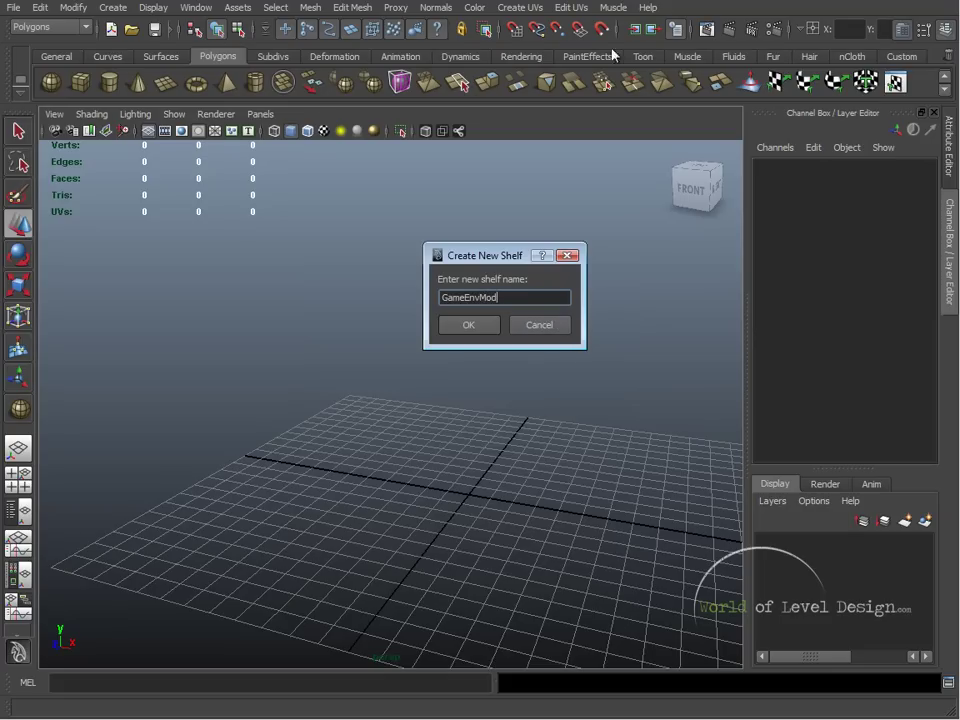
left_click(479, 325)
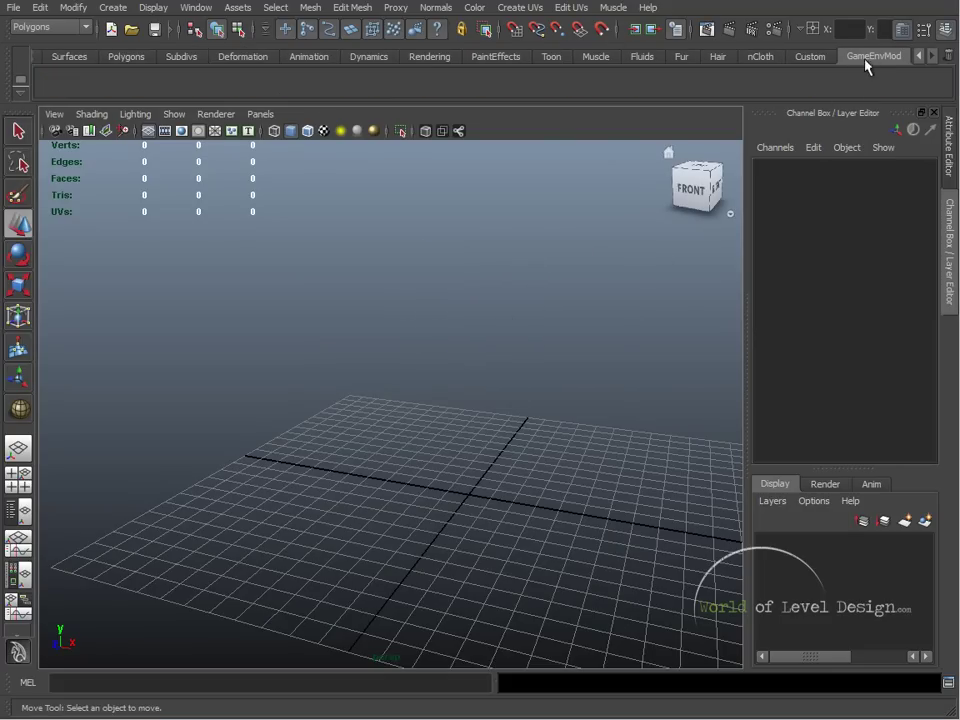
Page through the shelf tabs to confirm GameEnvMod appears after Custom.
left_click(918, 56)
left_click(931, 56)
left_click(919, 57)
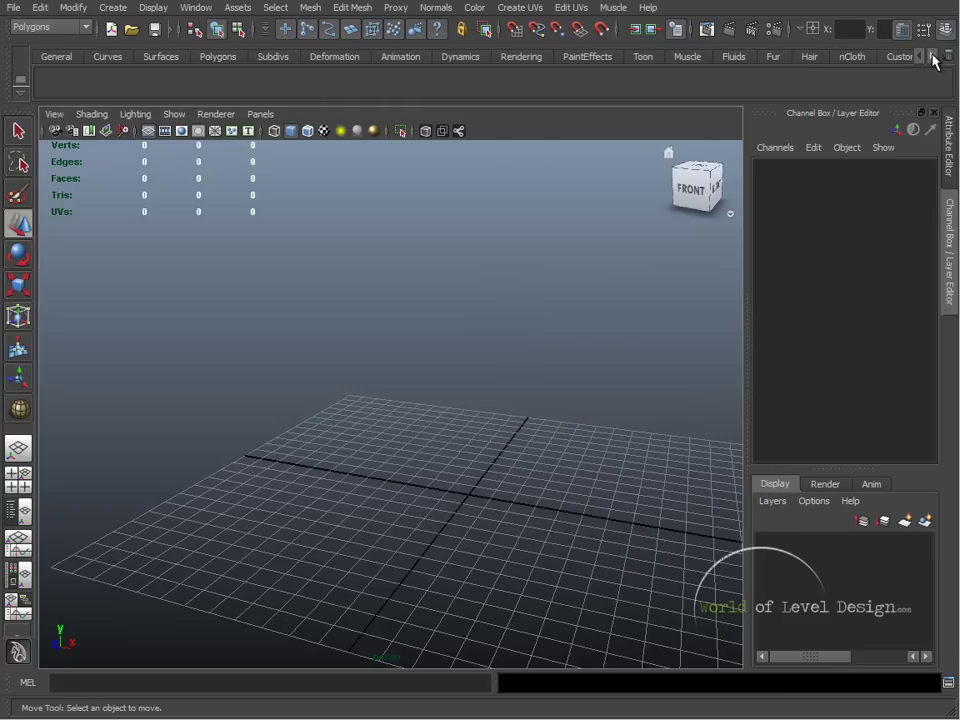
left_click(931, 56)
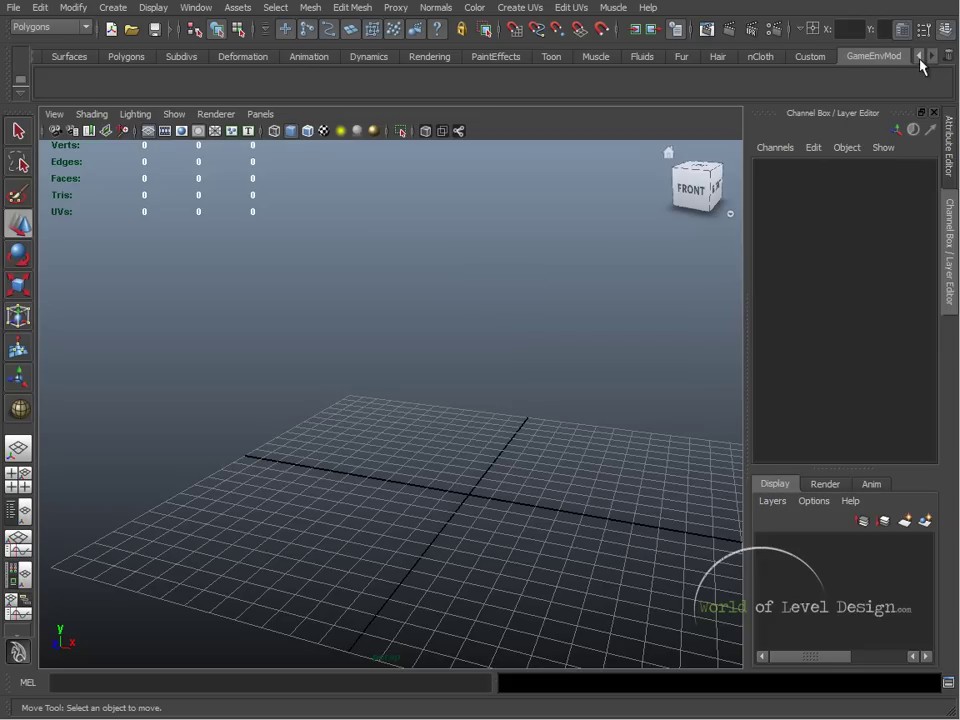
Move GameEnvMod to the top in the Shelf Editor, rename it GameEnvModeling, and save all shelves.
left_click(20, 80)
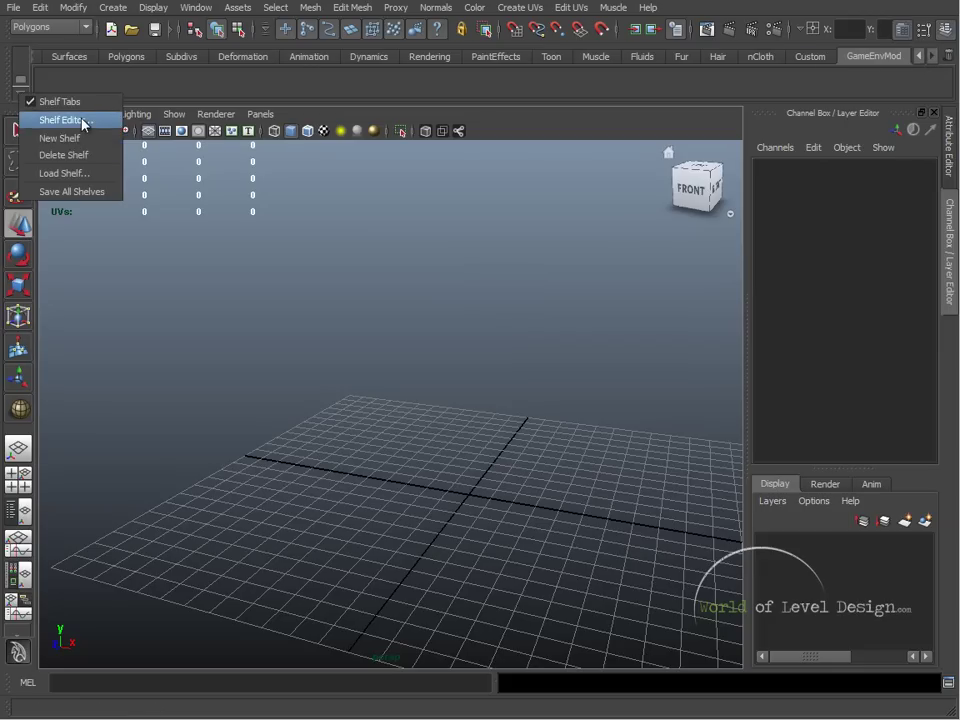
left_click(84, 122)
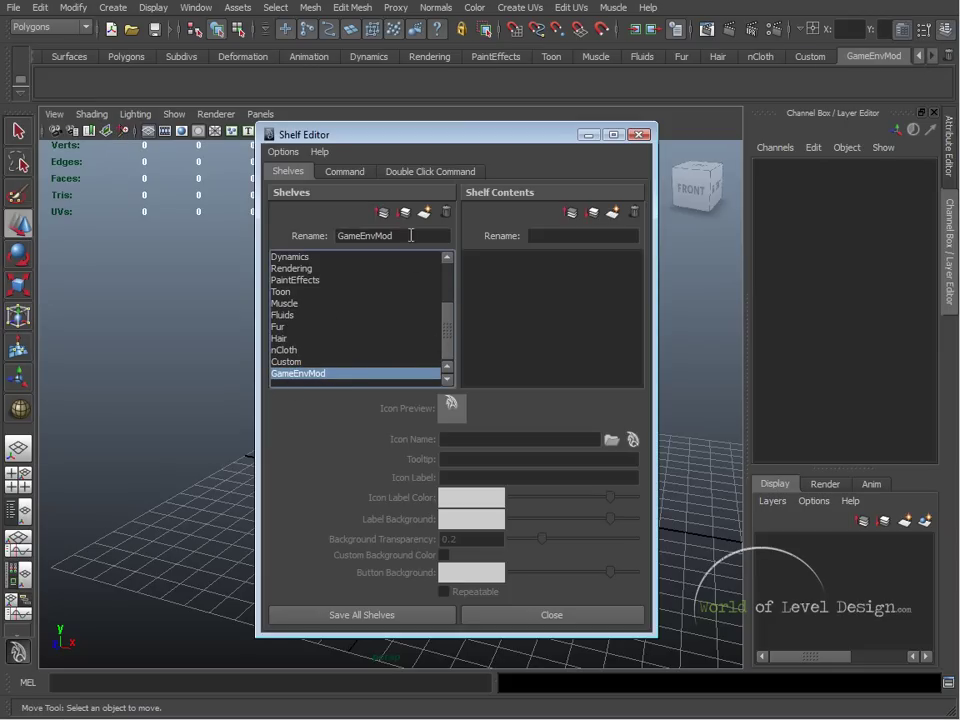
left_click(382, 215)
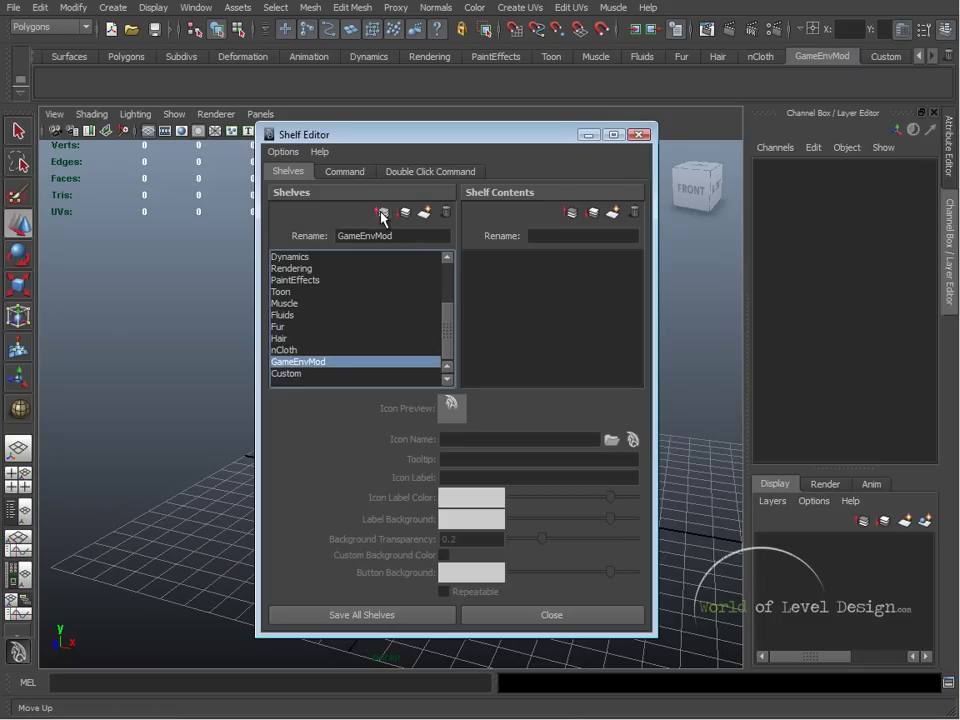
left_click(382, 215)
left_click(382, 215)
left_click(382, 215)
left_click(382, 215)
left_click(382, 215)
left_click(382, 215)
left_click(382, 215)
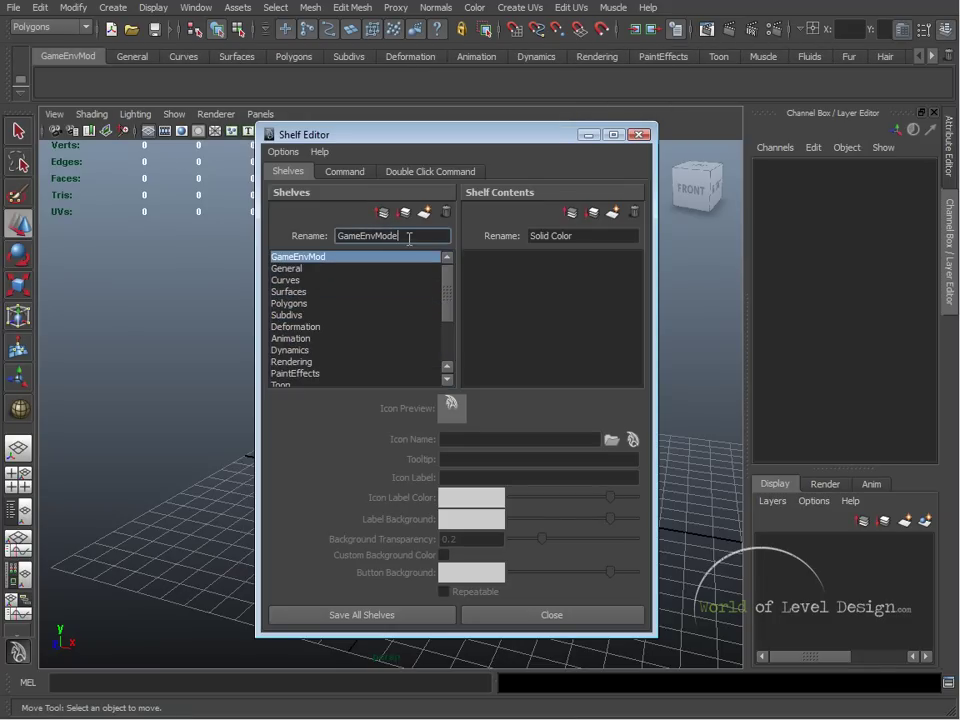
type("ing")
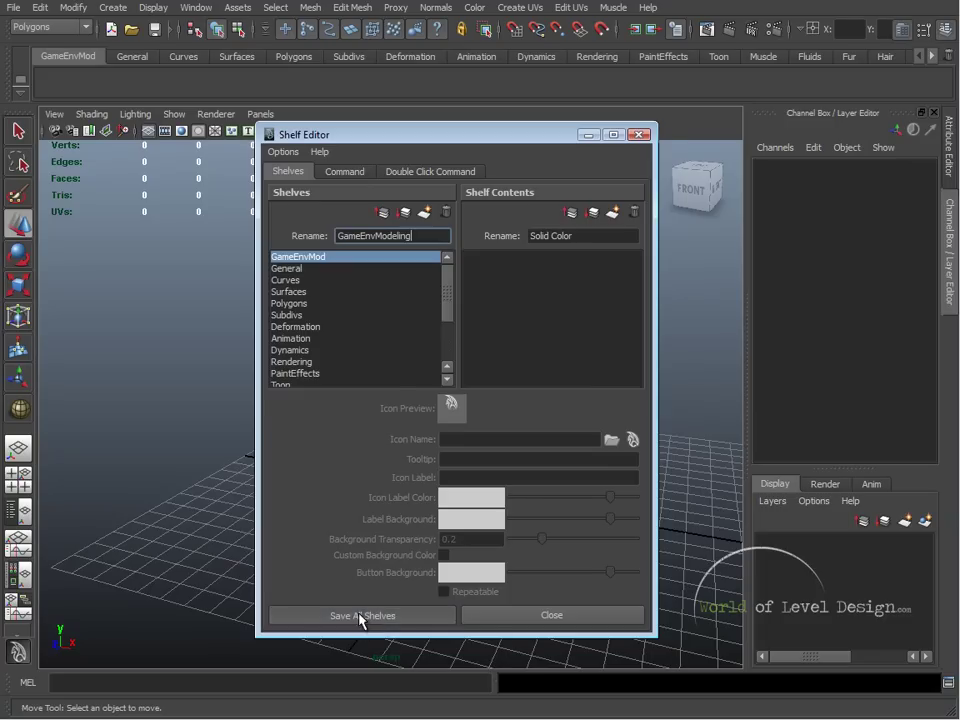
left_click(418, 621)
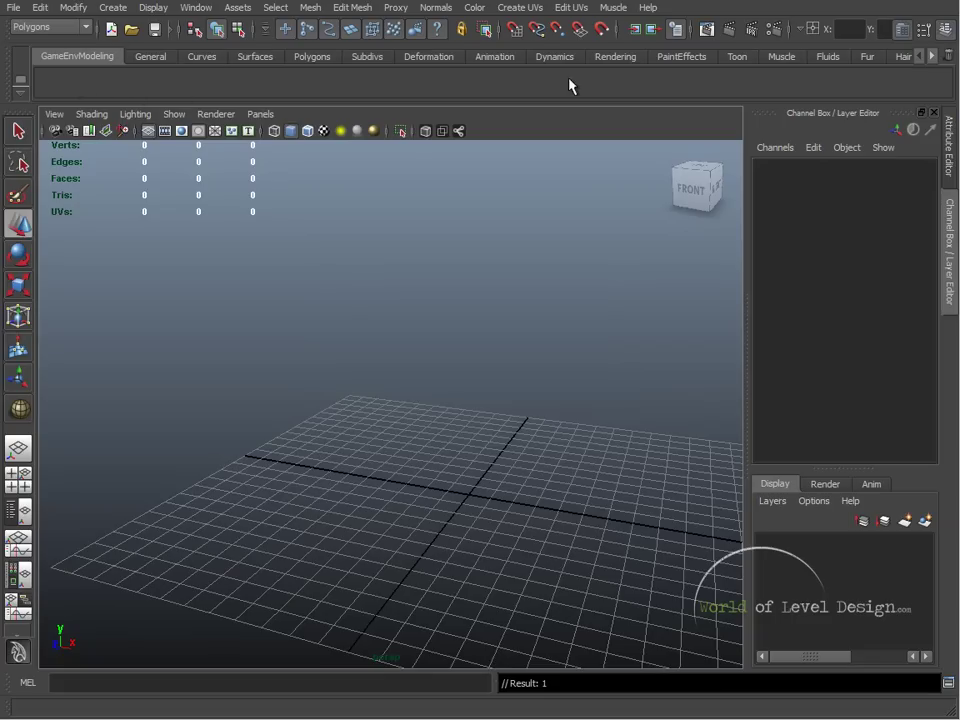
Delete the Hair shelf in the Shelf Editor and confirm the deletion.
right_click_drag(546, 448, 521, 409, "alt")
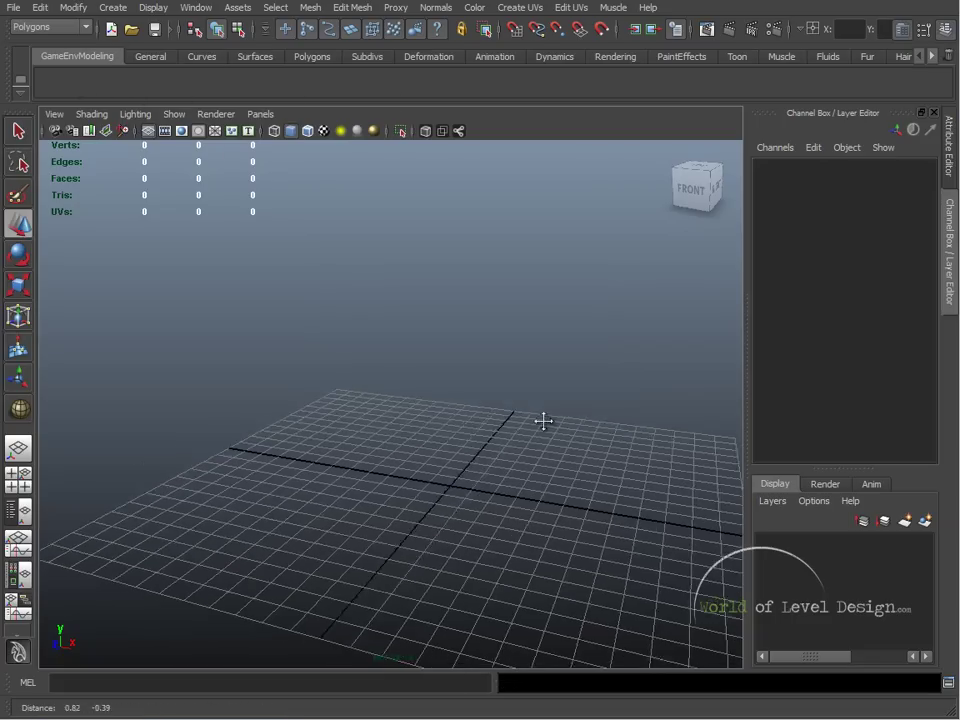
left_click_drag(521, 409, 467, 413, "alt")
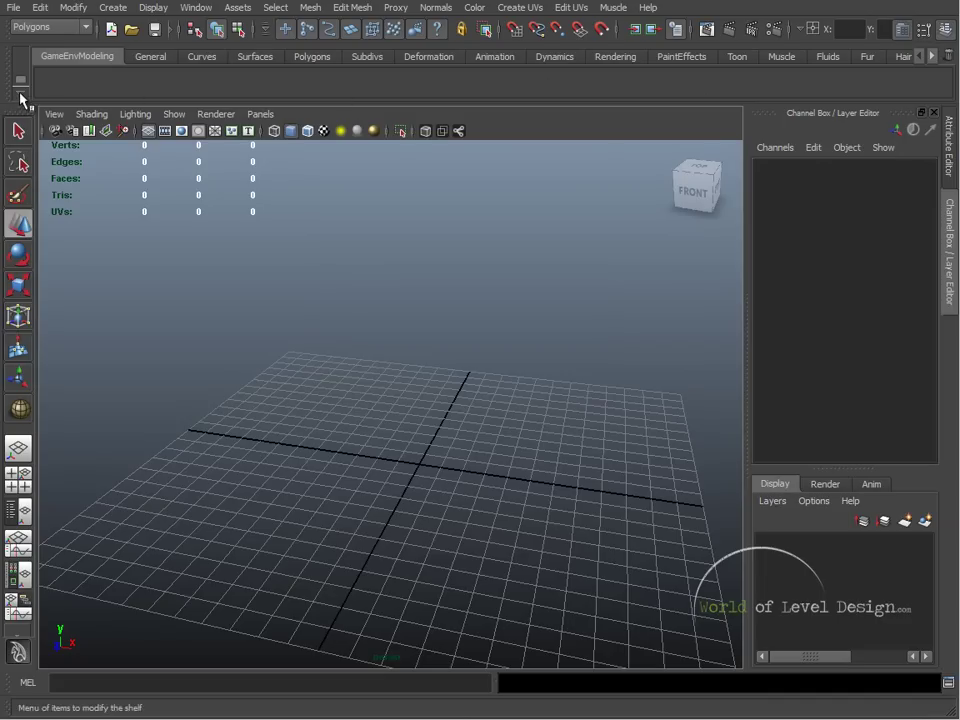
left_click(19, 77)
left_click(79, 130)
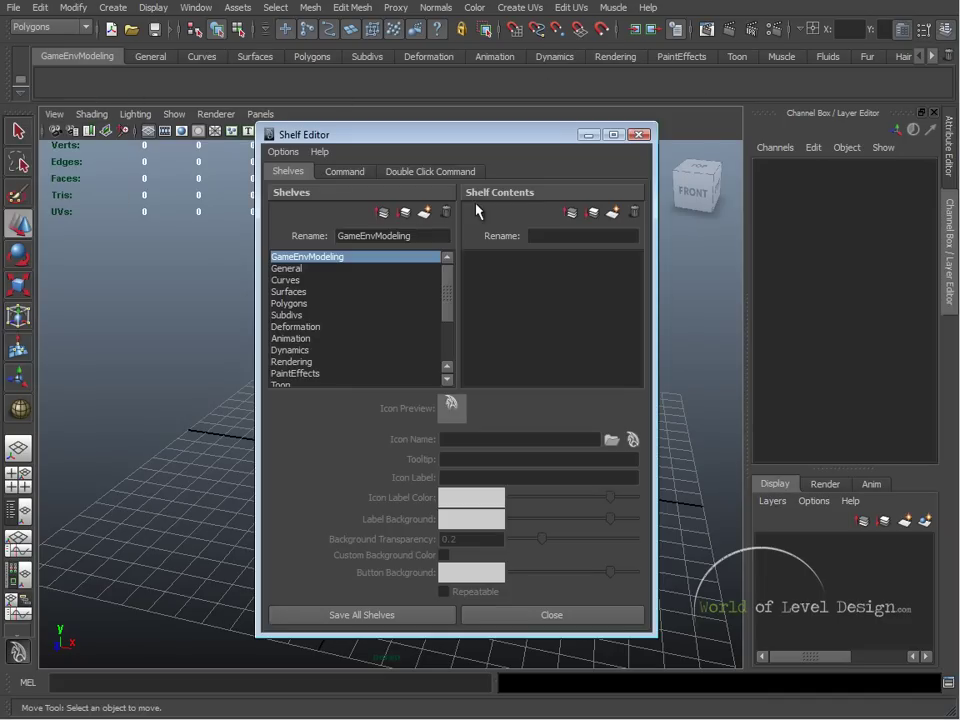
left_click_drag(448, 315, 449, 360)
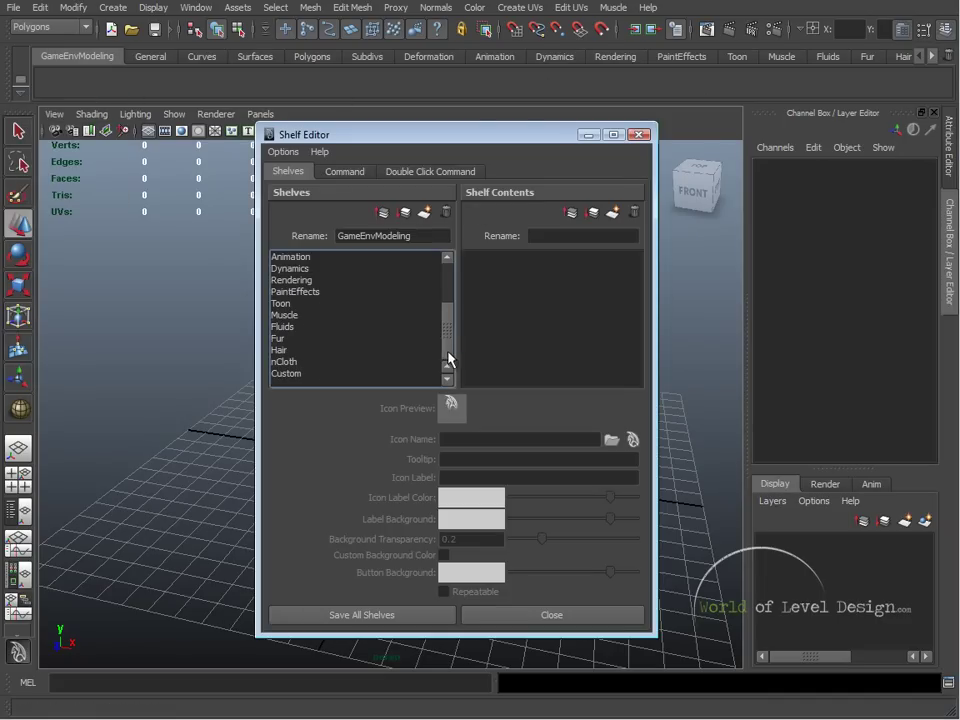
left_click(285, 361)
left_click(280, 350)
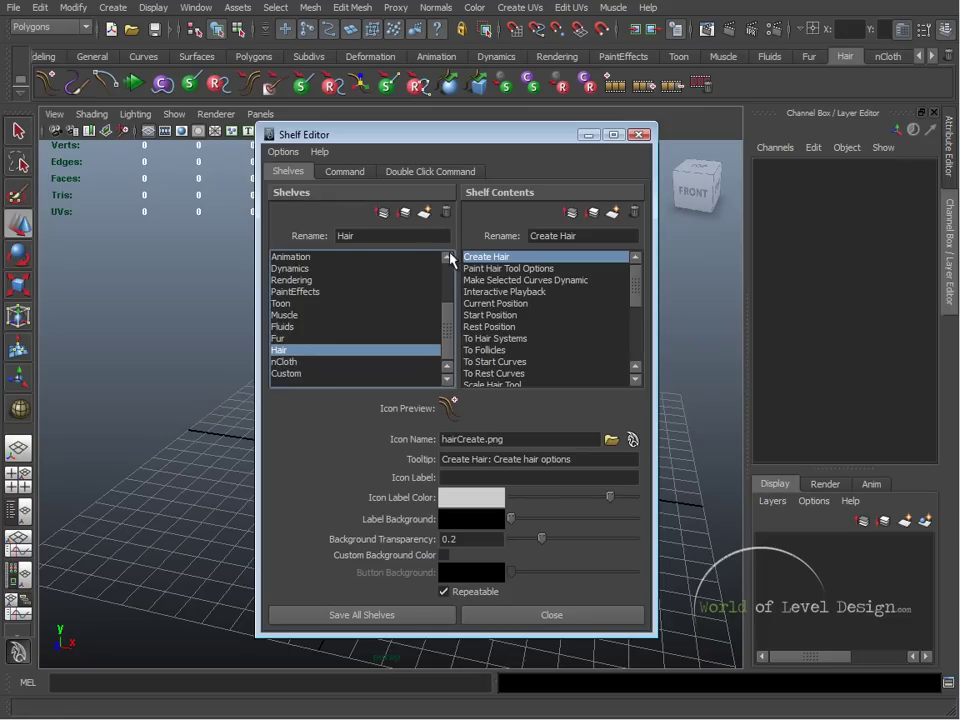
left_click(447, 214)
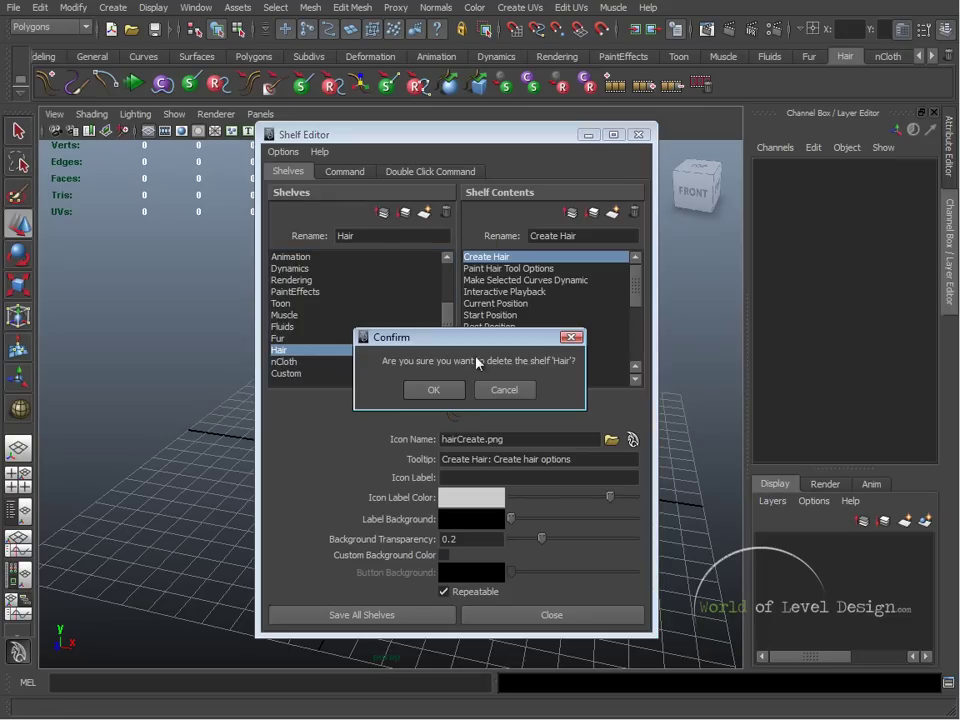
left_click(435, 390)
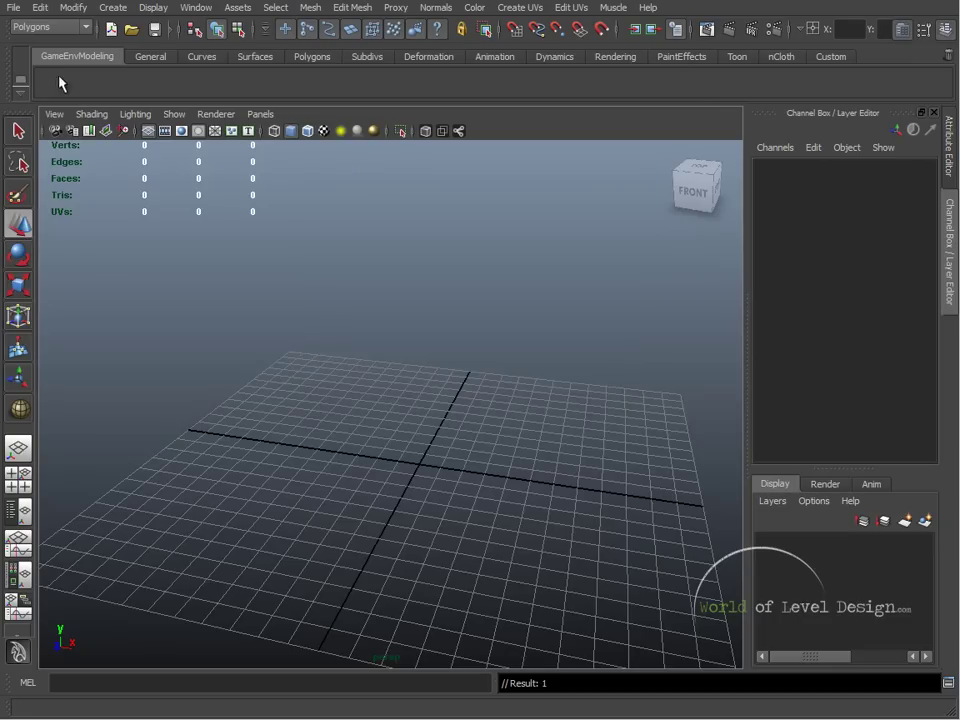
Switch the menu set to Dynamics and back to Polygons, then open the Mesh menu.
left_click(36, 27)
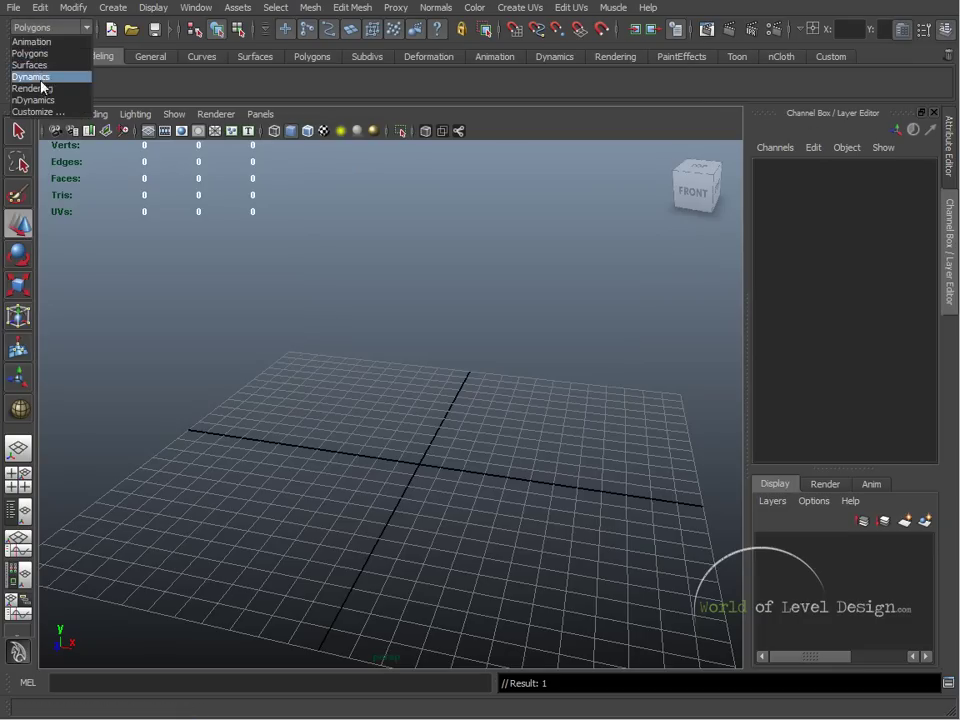
left_click(40, 77)
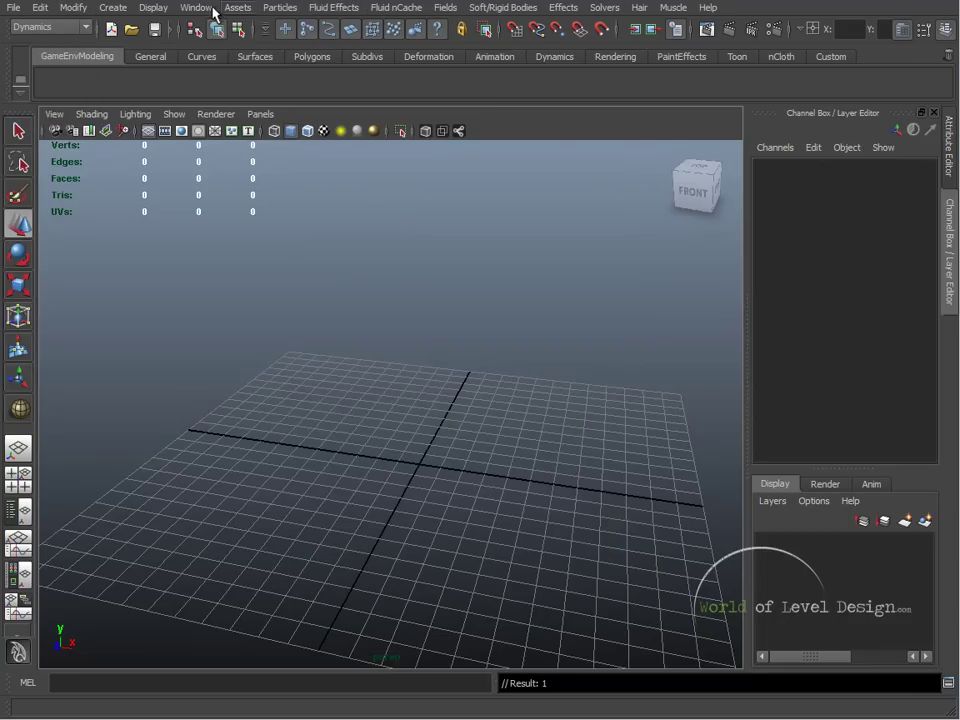
left_click(55, 27)
left_click(30, 53)
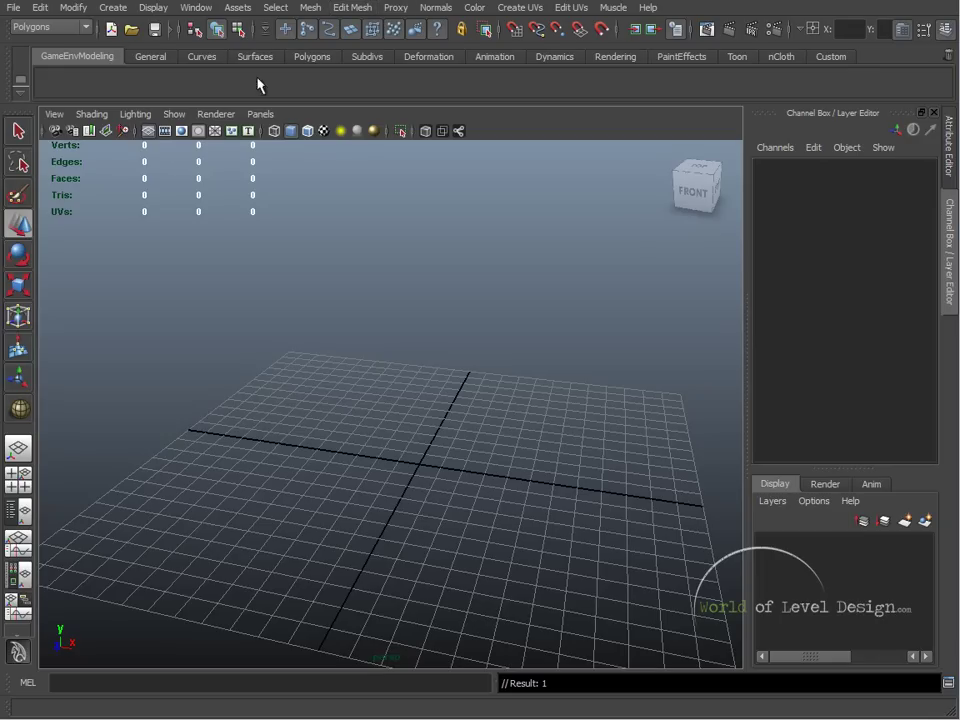
left_click(312, 8)
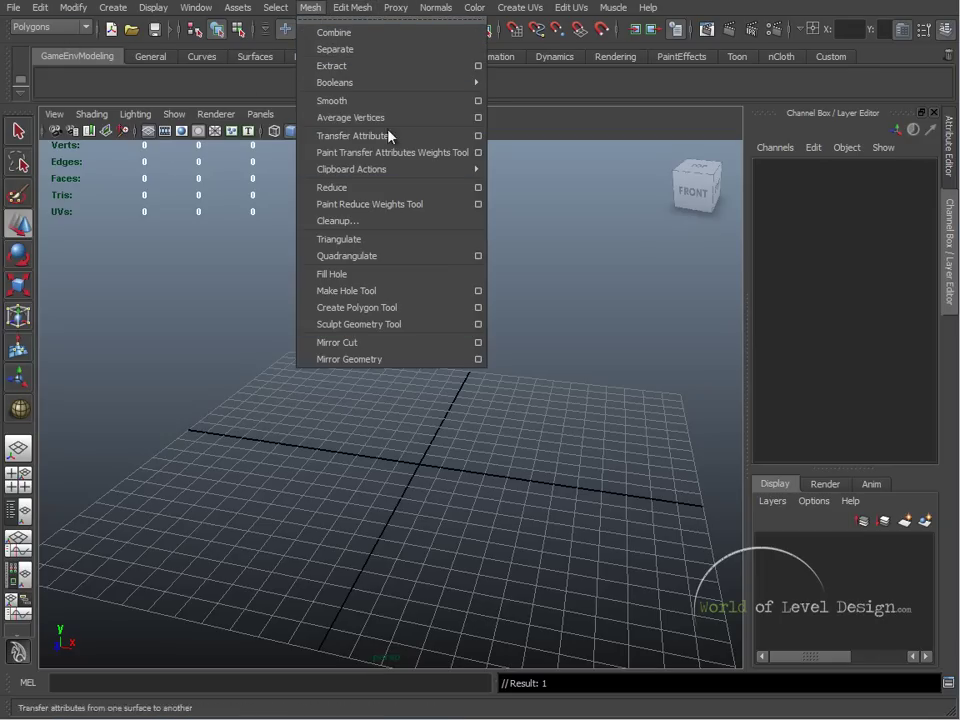
Add the Create Polygon Tool and Sculpt Geometry Tool from the Mesh menu to GameEnvModeling.
mouse_move(237, 8)
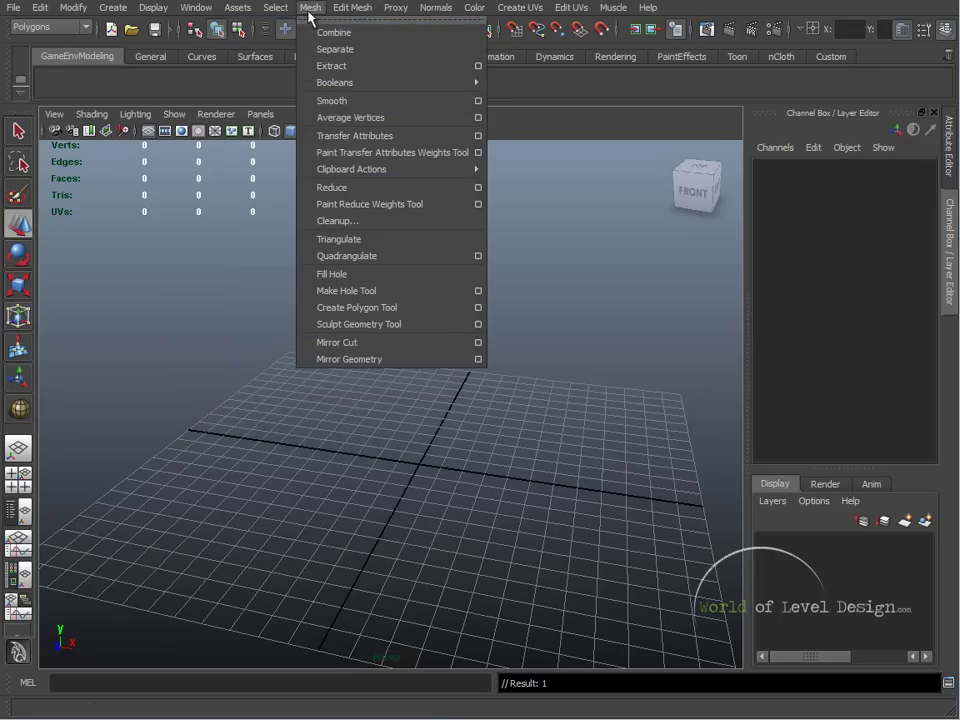
left_click(312, 8)
left_click(304, 8)
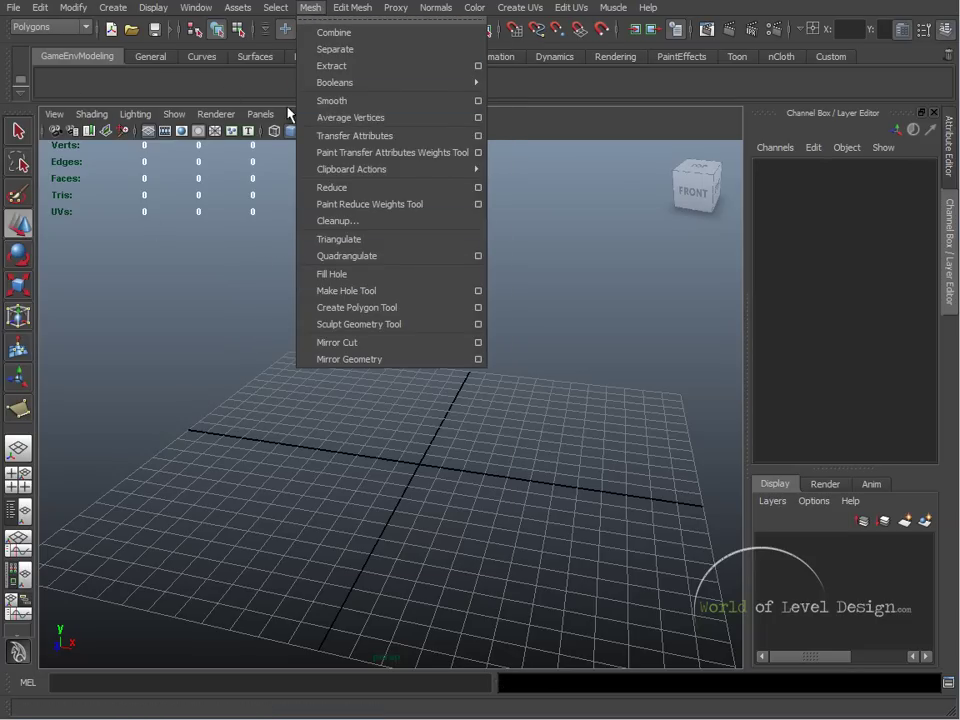
left_click(222, 360)
key("ctrl+shift")
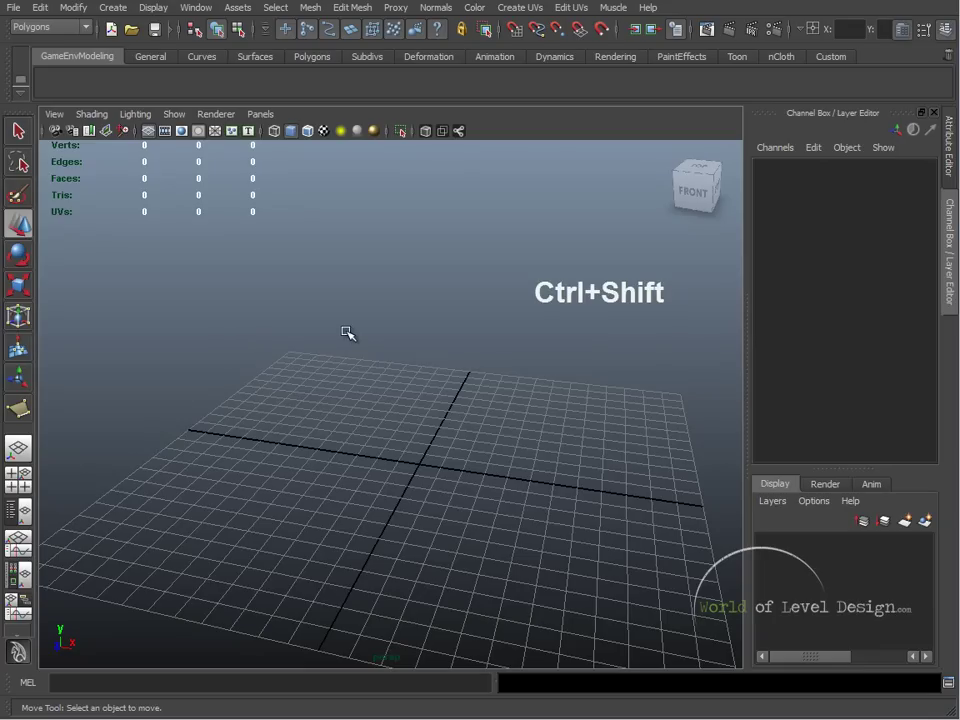
left_click(310, 7)
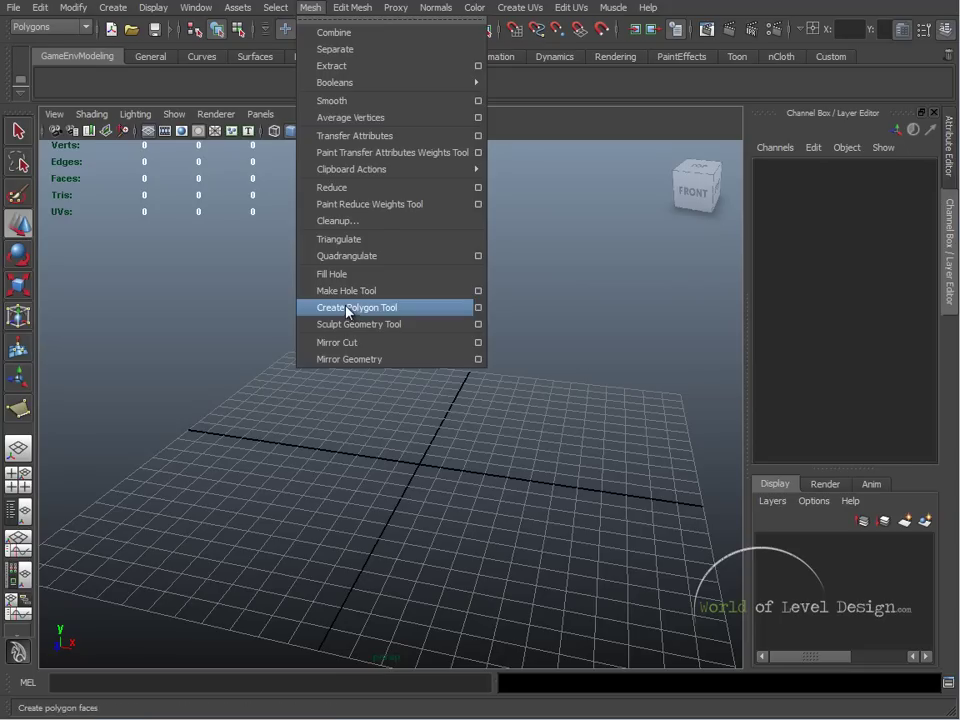
middle_click_drag(347, 313, 48, 82)
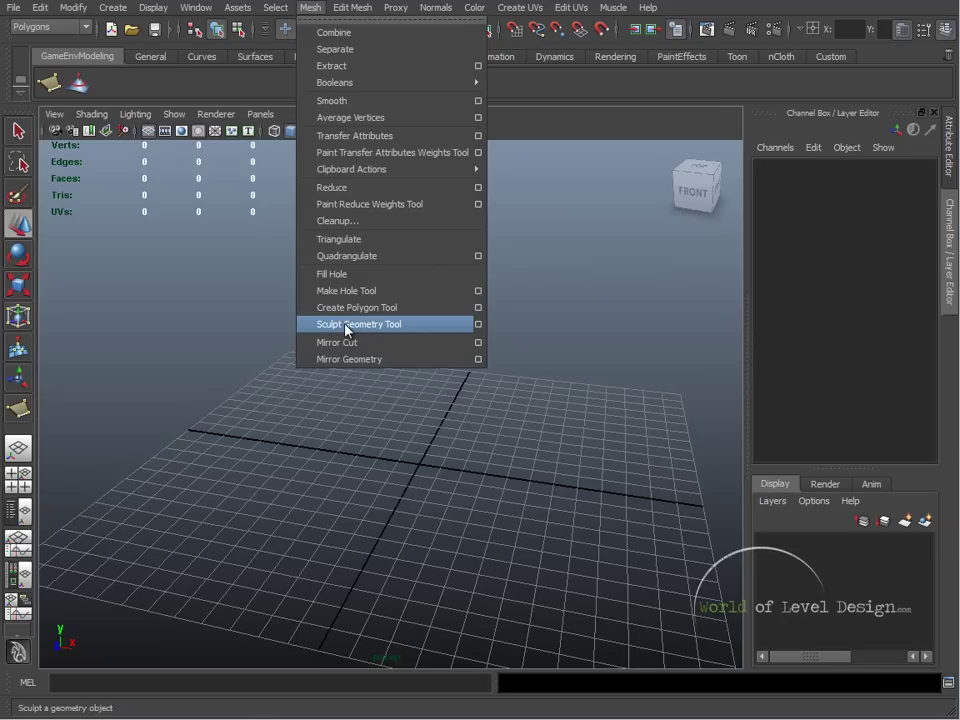
mouse_move(347, 328)
middle_mouse_down()
mouse_move(71, 79)
mouse_move(79, 82)
middle_mouse_up()
Add Extrude, Bridge, Append to Polygon, Cut Faces, Split Polygon and Insert Edge Loop tools to the shelf.
mouse_move(352, 7)
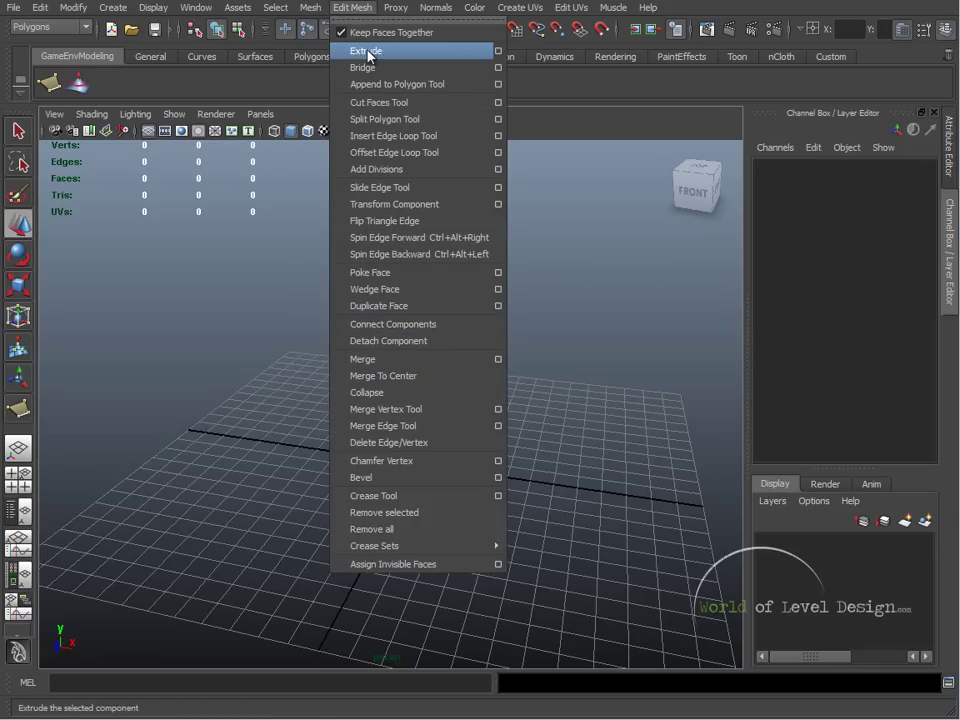
left_click(367, 56, "ctrl+shift")
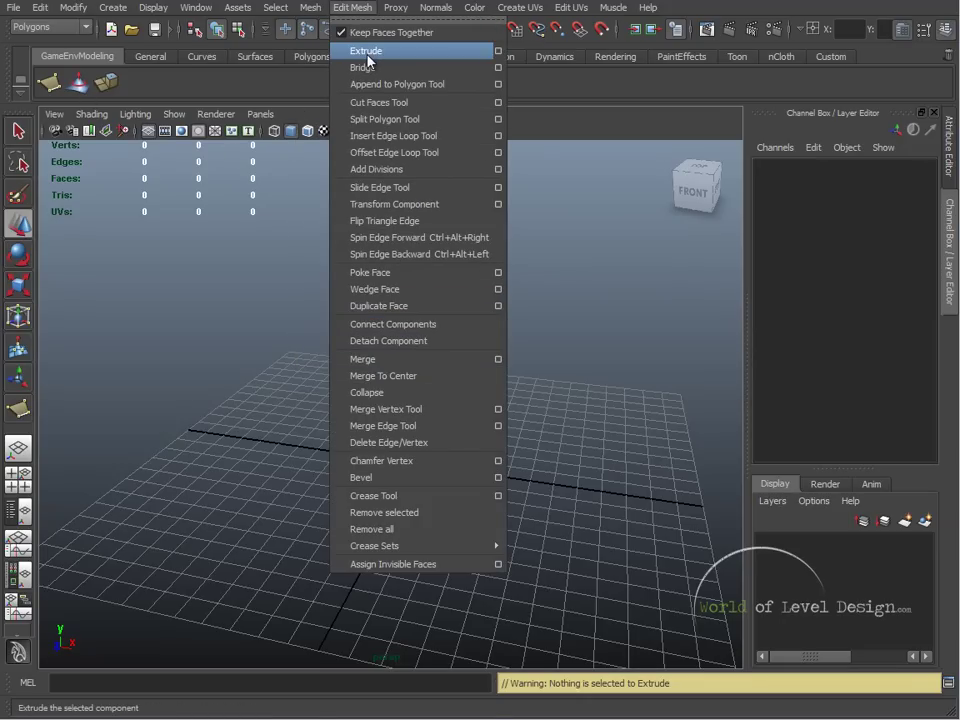
left_click(368, 68, "ctrl+shift")
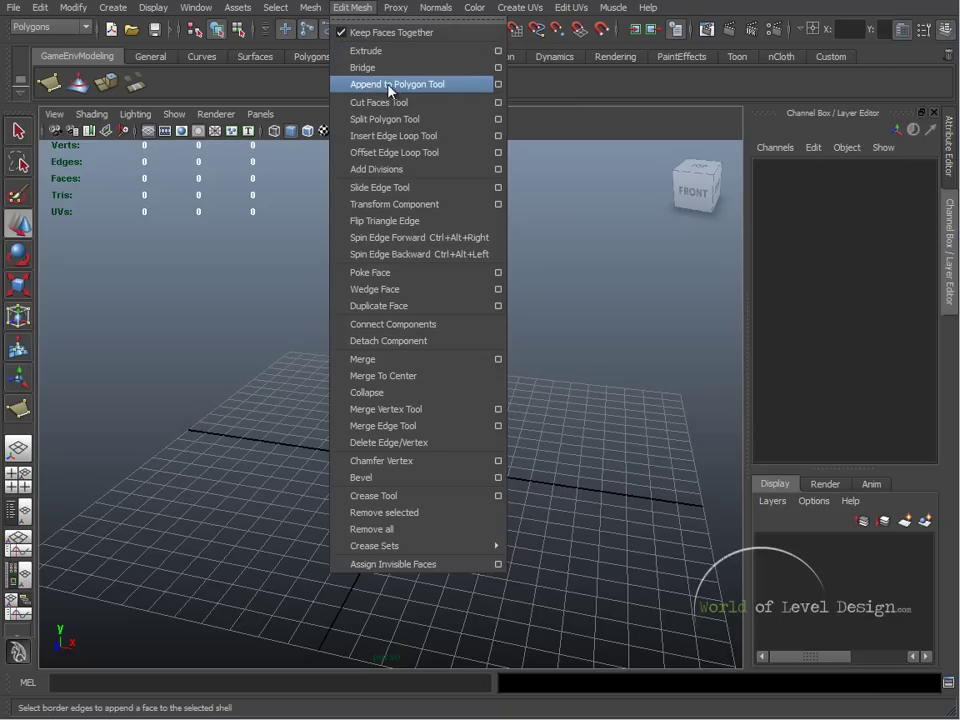
left_click(389, 88, "ctrl+shift")
left_click(390, 102, "ctrl+shift")
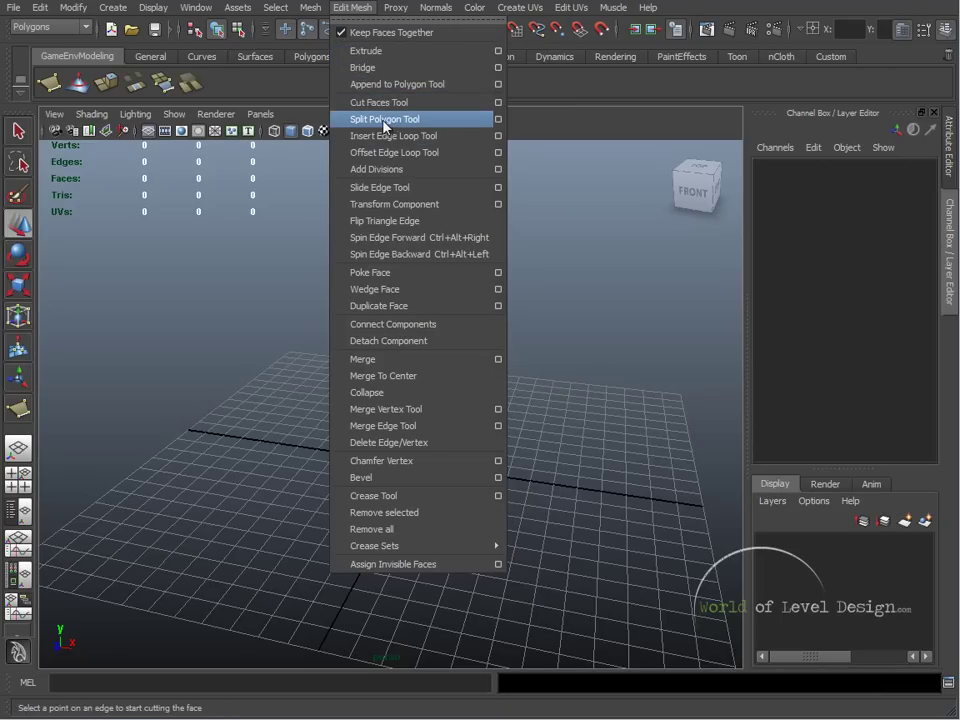
left_click(384, 120, "ctrl+shift")
left_click(398, 143, "ctrl+shift")
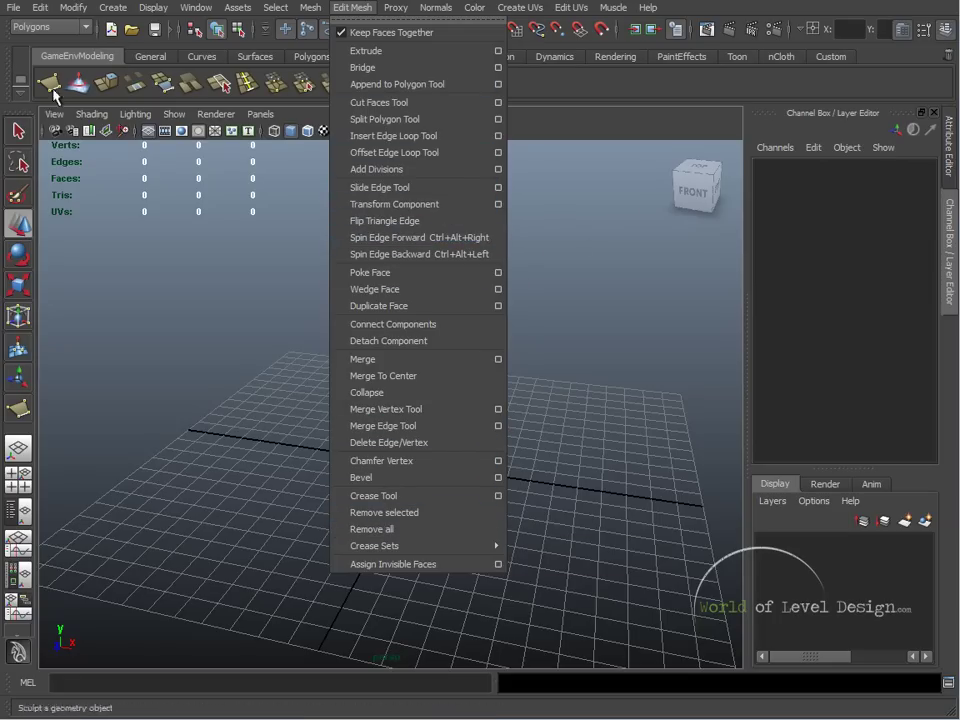
mouse_move(311, 13)
mouse_move(340, 12)
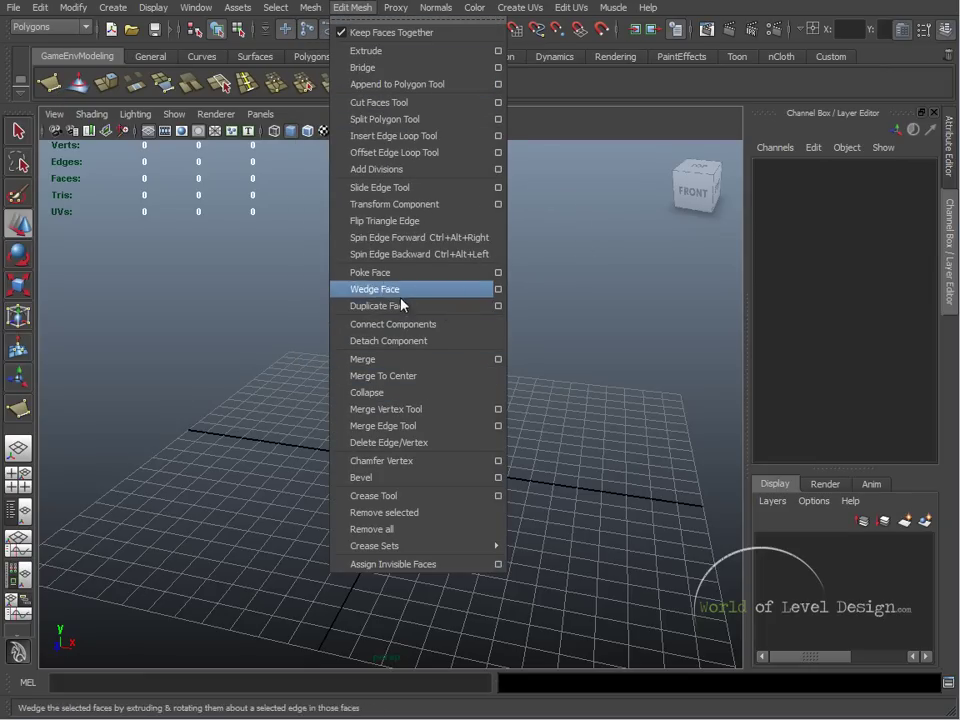
left_click(553, 272)
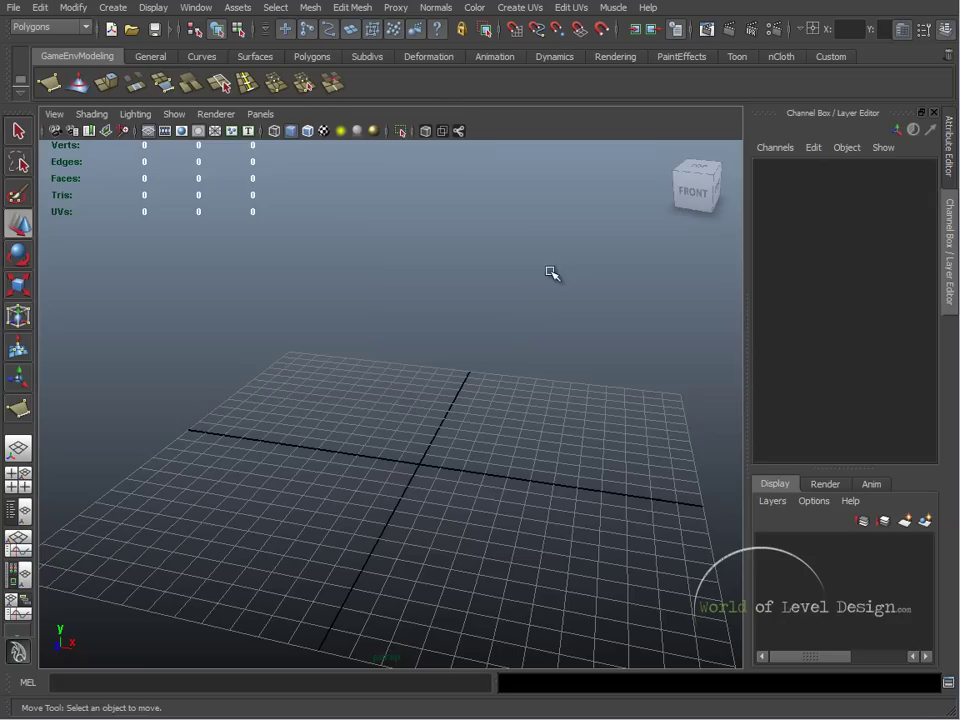
Add the polygon Cylinder and Plane primitives from Create > Polygon Primitives to the shelf.
left_click(114, 10)
mouse_move(141, 52)
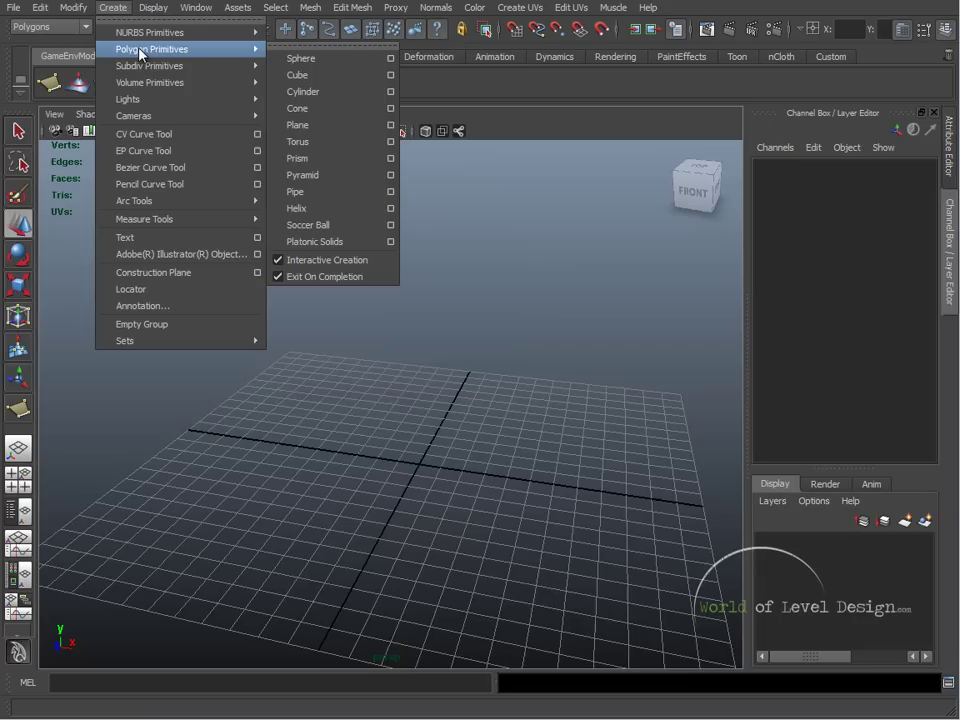
left_click(304, 92, "ctrl+shift")
left_click(300, 125, "ctrl+shift")
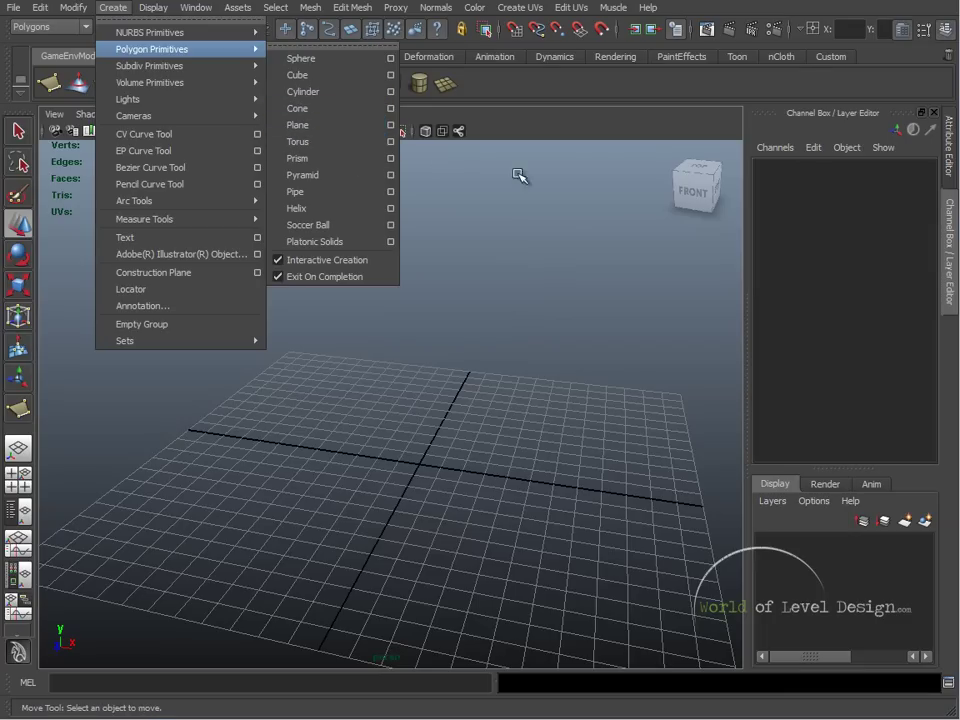
left_click(516, 203)
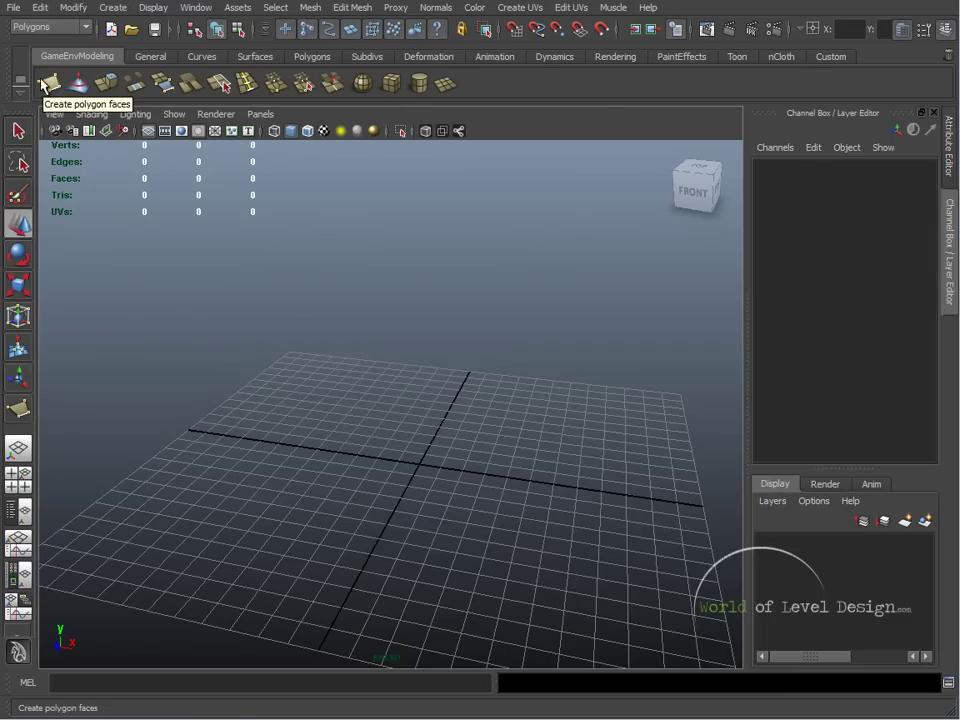
Reorder the shelf: Plane, Cylinder, Sphere, Cube first; Extrude, Sculpt and Create Polygon at the end.
left_click(447, 88)
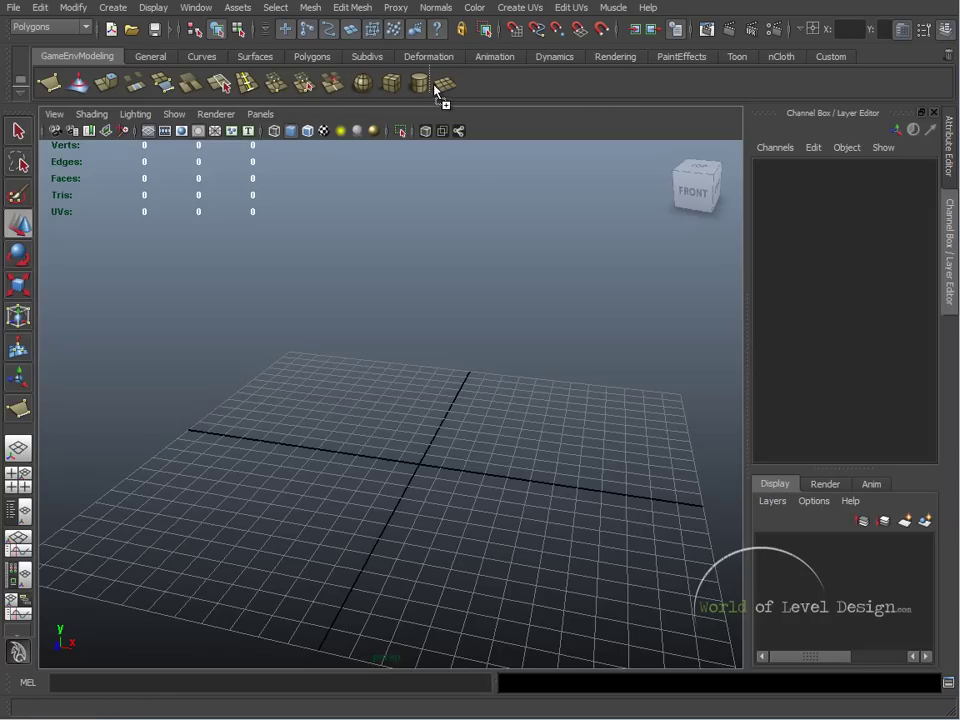
middle_click_drag(55, 97, 47, 95)
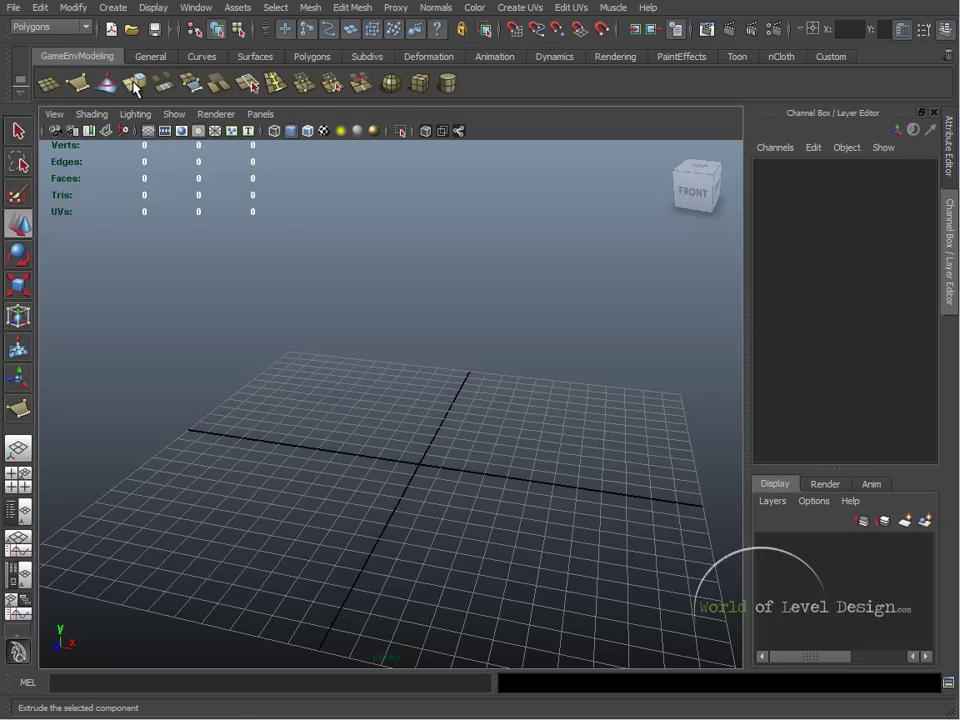
middle_click_drag(135, 88, 450, 86)
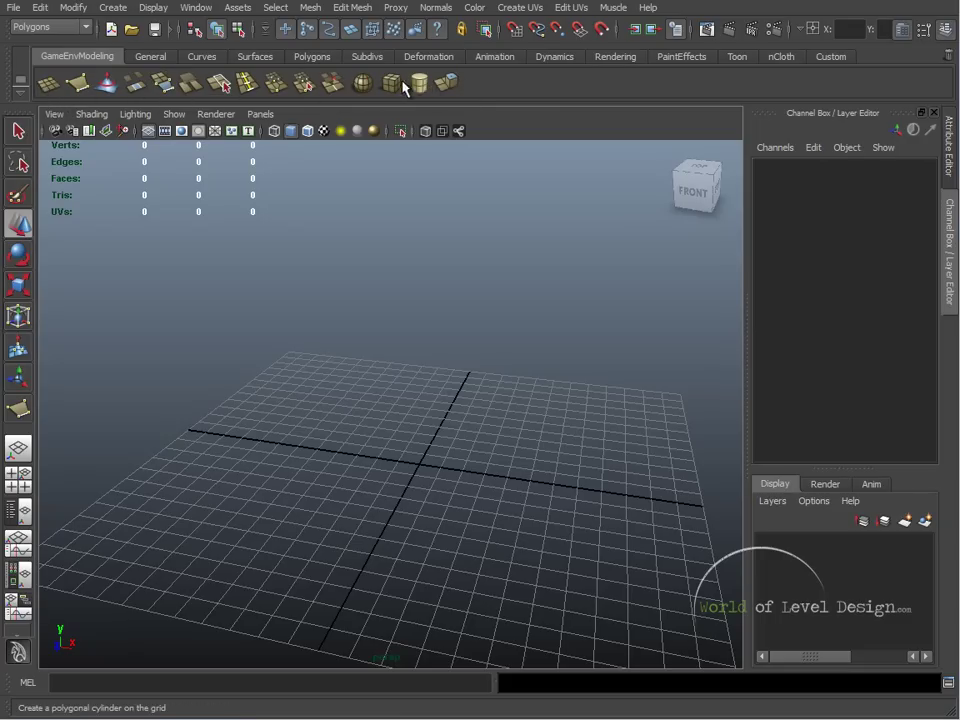
middle_click_drag(297, 88, 98, 88)
middle_click_drag(420, 86, 133, 93)
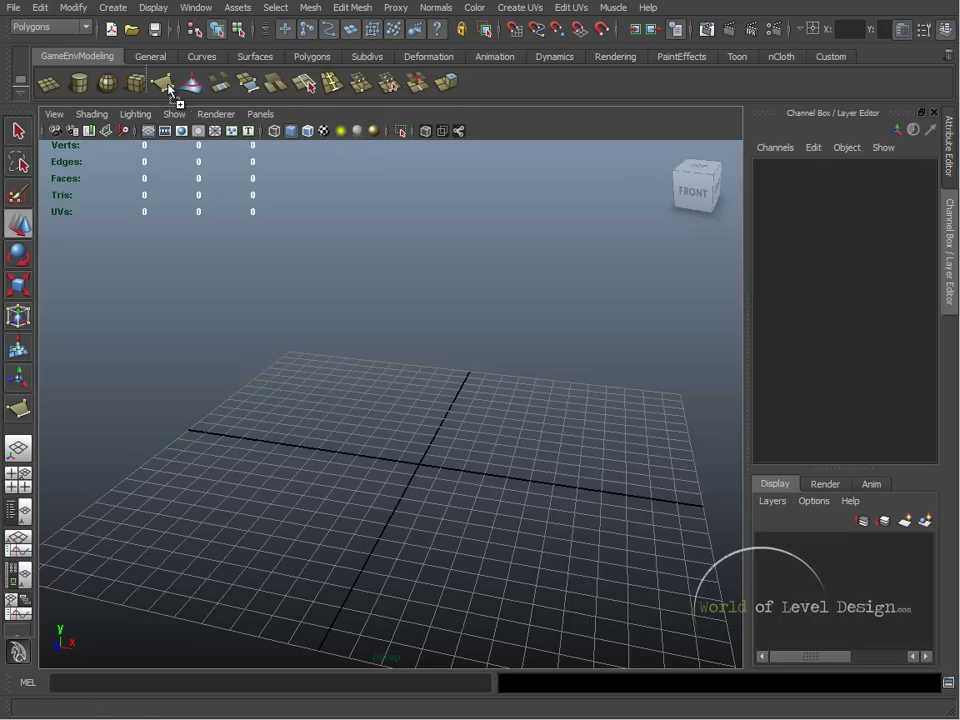
middle_click_drag(159, 86, 162, 87)
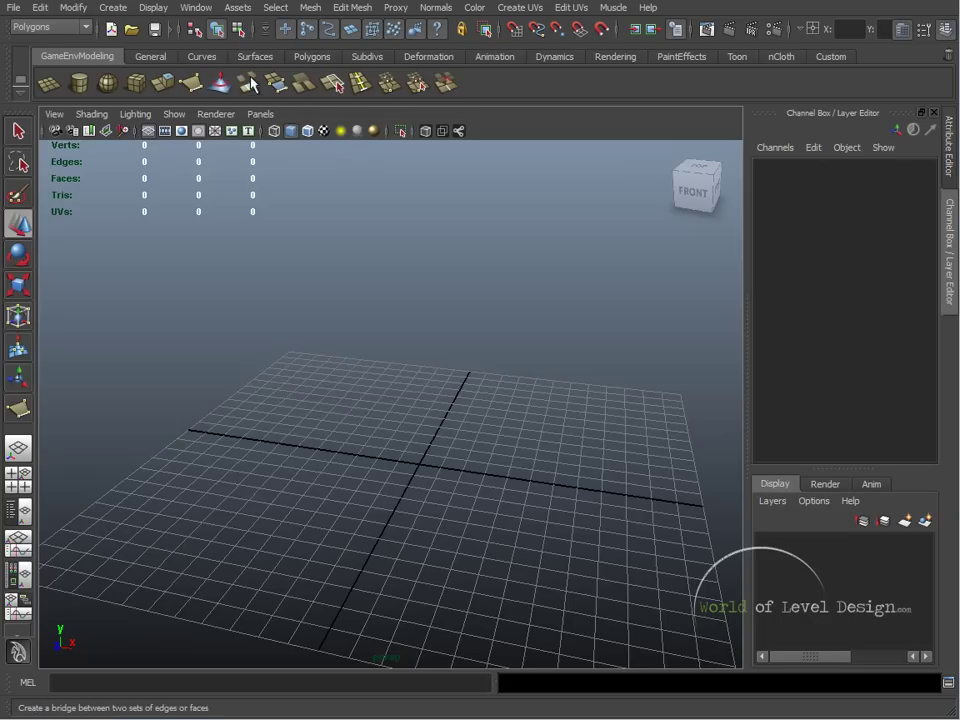
mouse_move(221, 88)
middle_mouse_down()
mouse_move(476, 96)
mouse_move(468, 94)
middle_mouse_up()
middle_click_drag(183, 88, 470, 99)
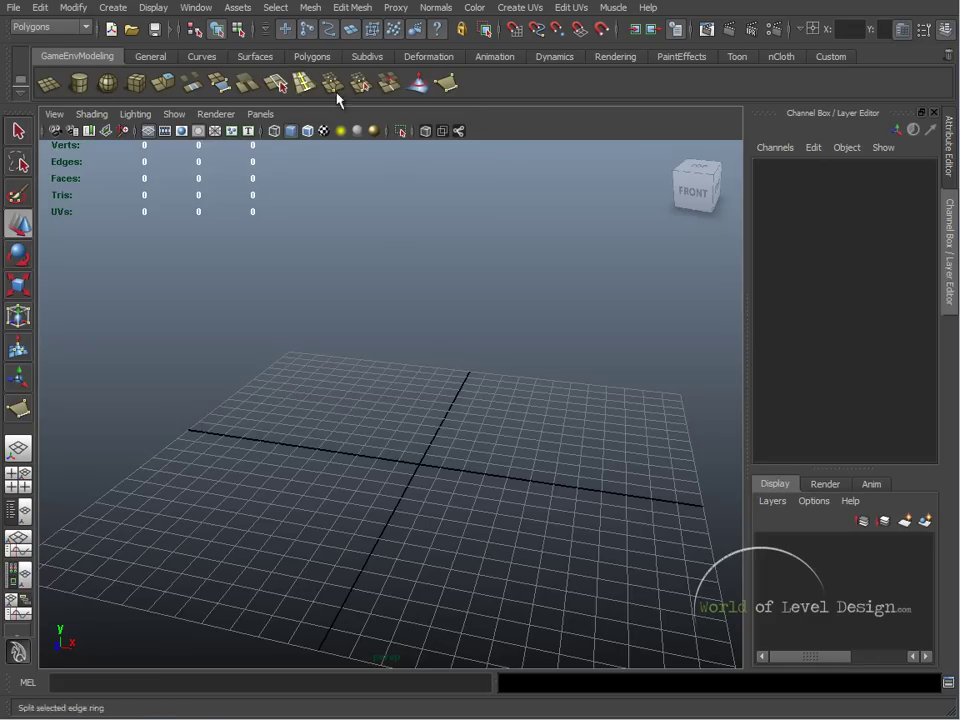
Add Mesh > Separate to the shelf, then drag its button to the trash to remove it.
left_click(310, 7)
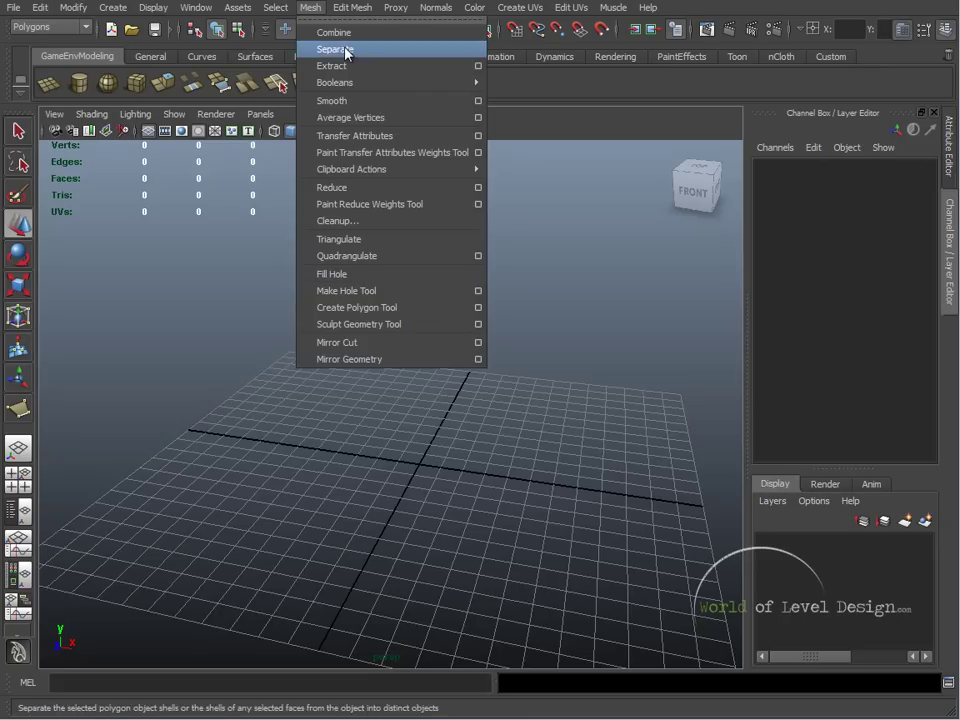
left_click(486, 104)
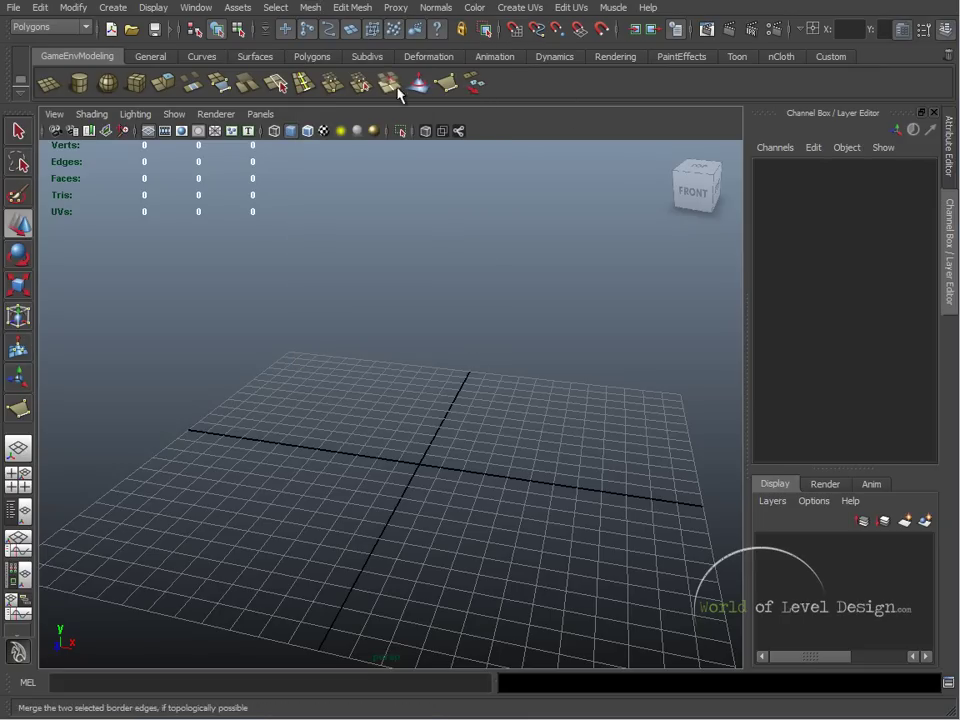
middle_click_drag(476, 88, 483, 90)
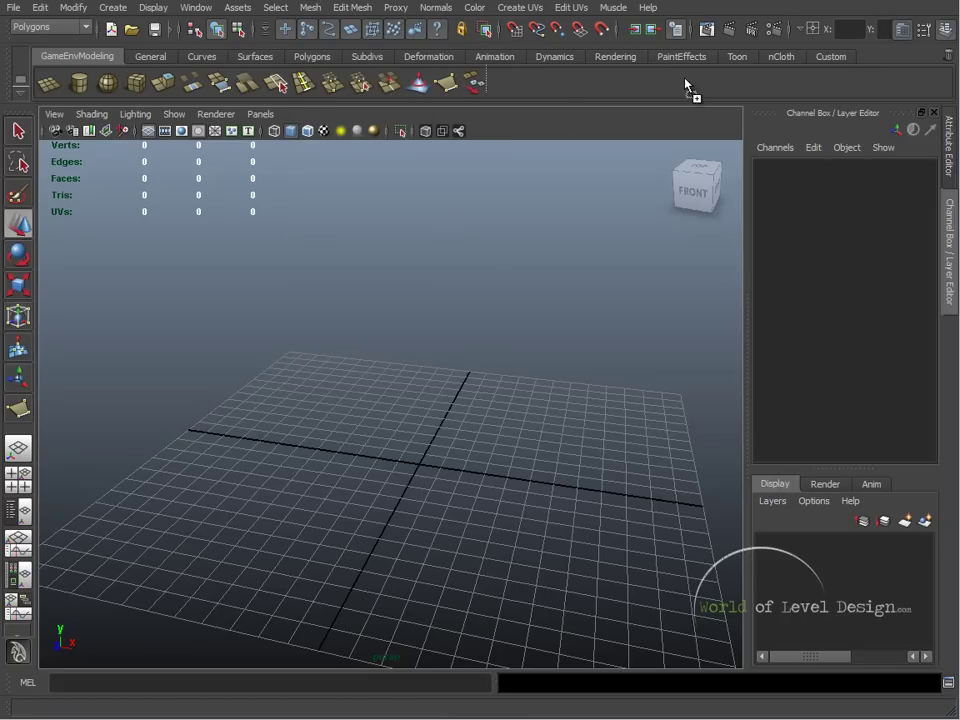
mouse_move(713, 88)
middle_mouse_down()
mouse_move(900, 58)
mouse_move(950, 60)
middle_mouse_up()
left_click(19, 84)
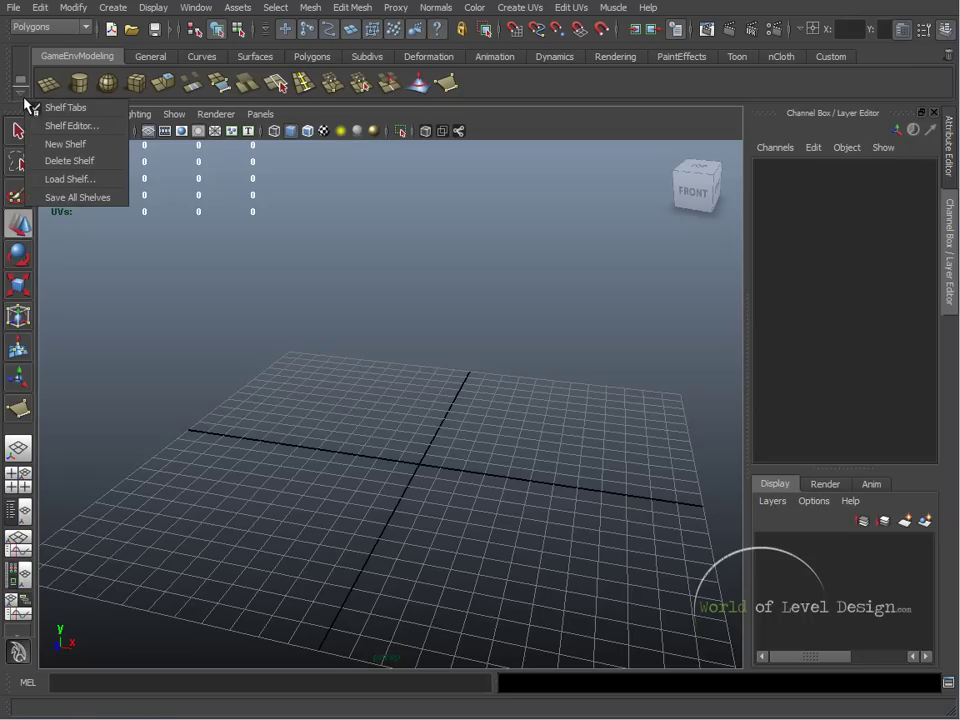
left_click(75, 124)
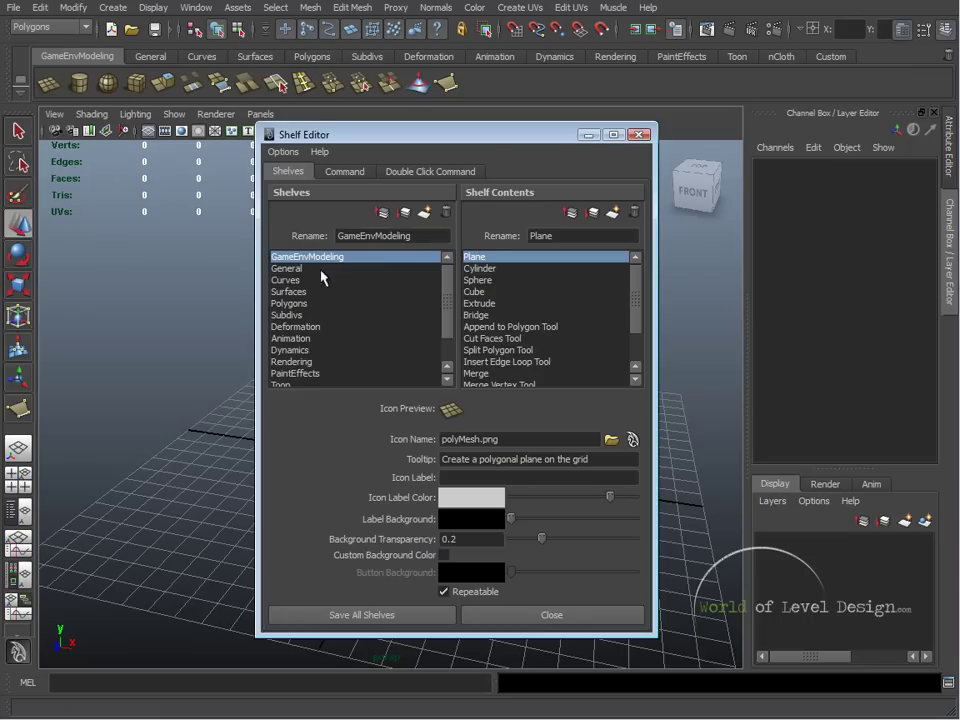
left_click(484, 268)
scroll(545, 300, "down", 2)
scroll(545, 290, "up", 2)
left_click(485, 257)
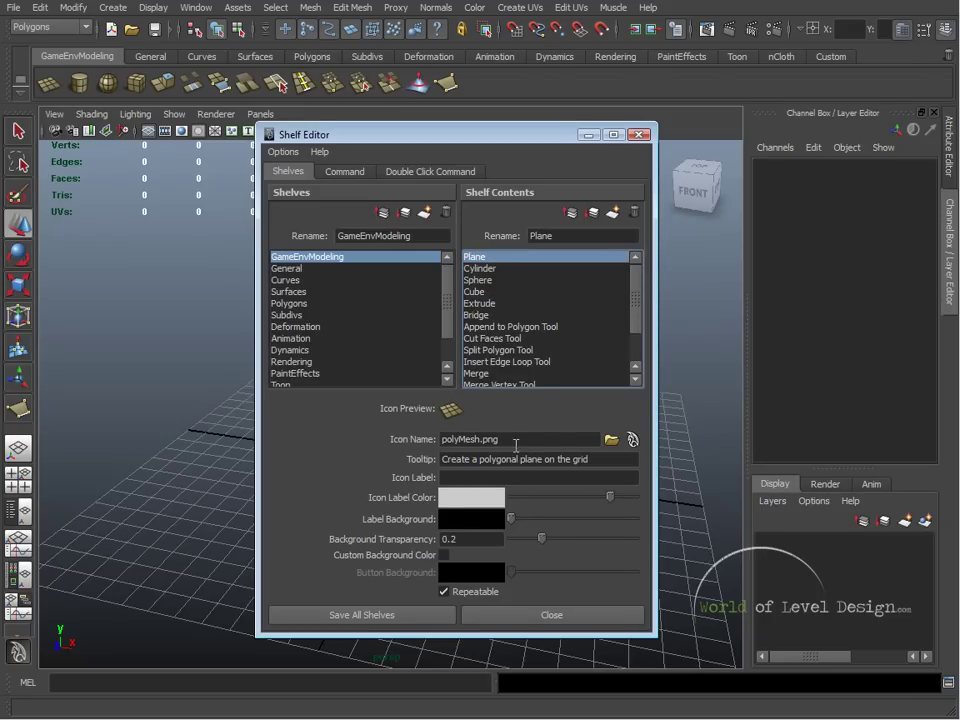
left_click(485, 269)
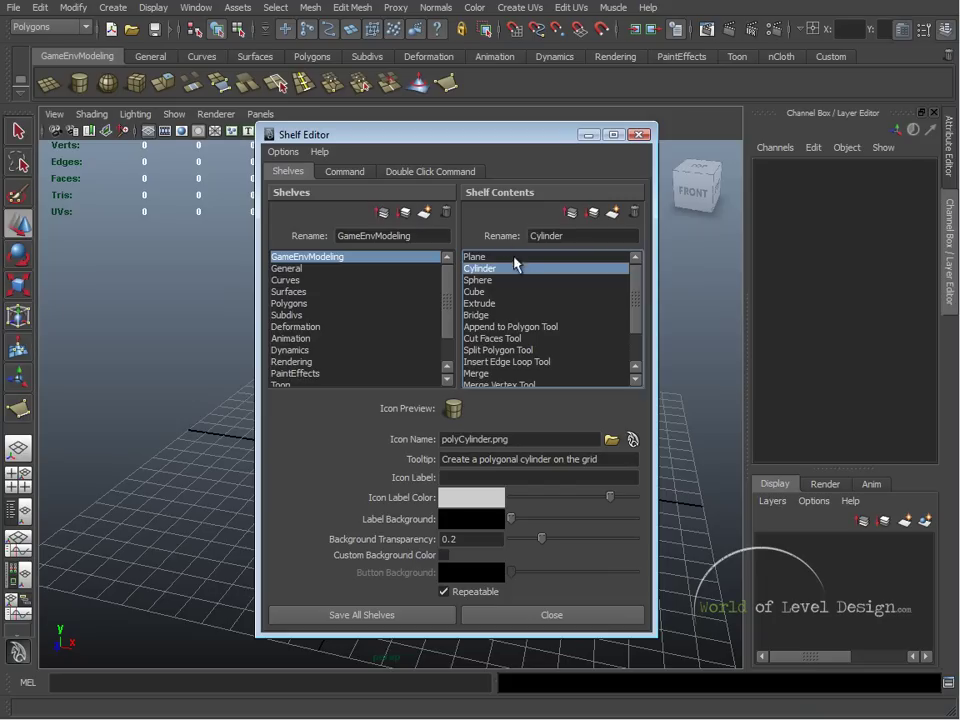
left_click_drag(637, 300, 637, 345)
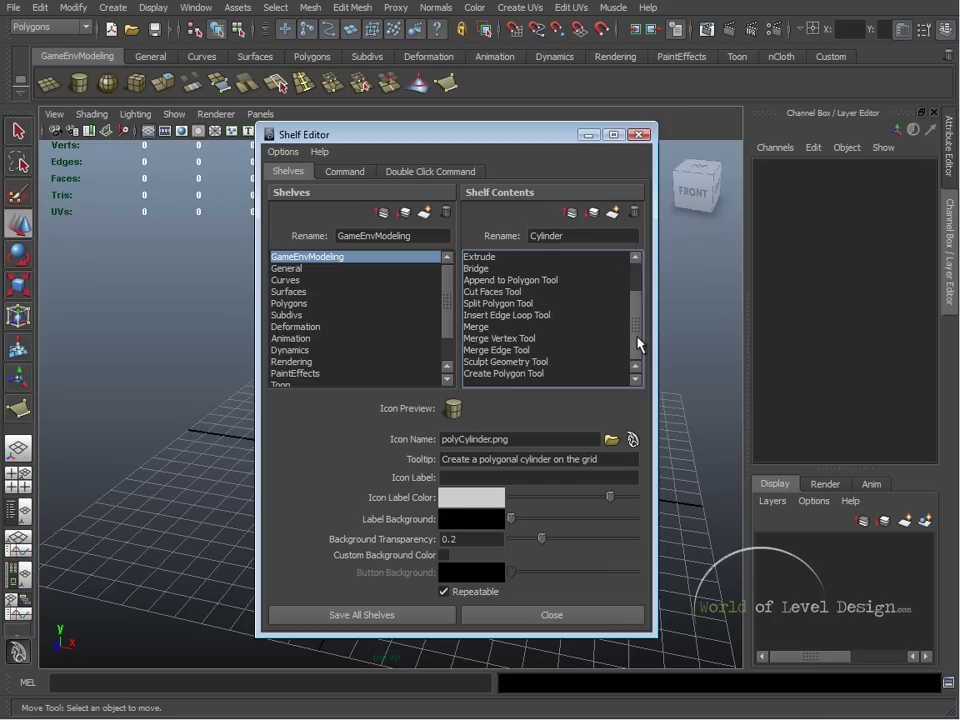
scroll(541, 268, "up", 2)
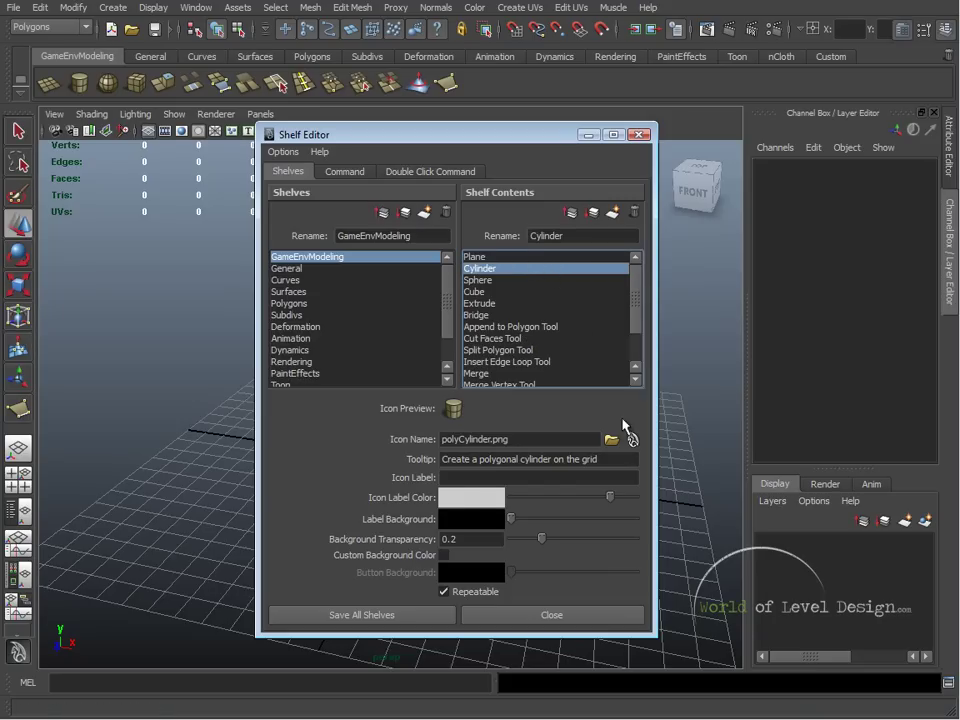
left_click_drag(638, 314, 643, 288)
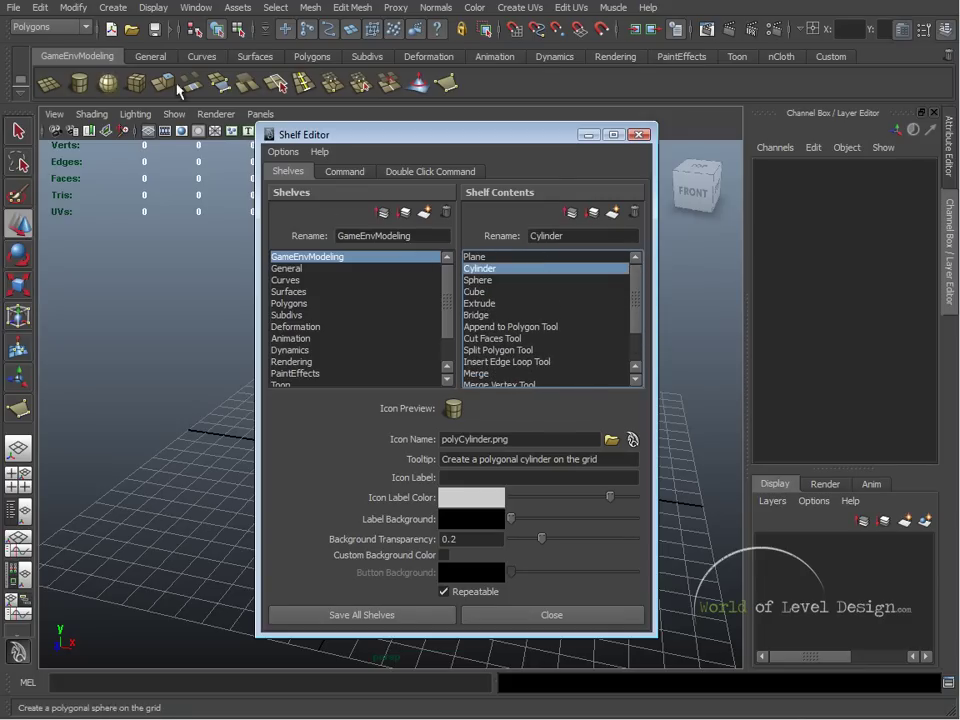
left_click(638, 134)
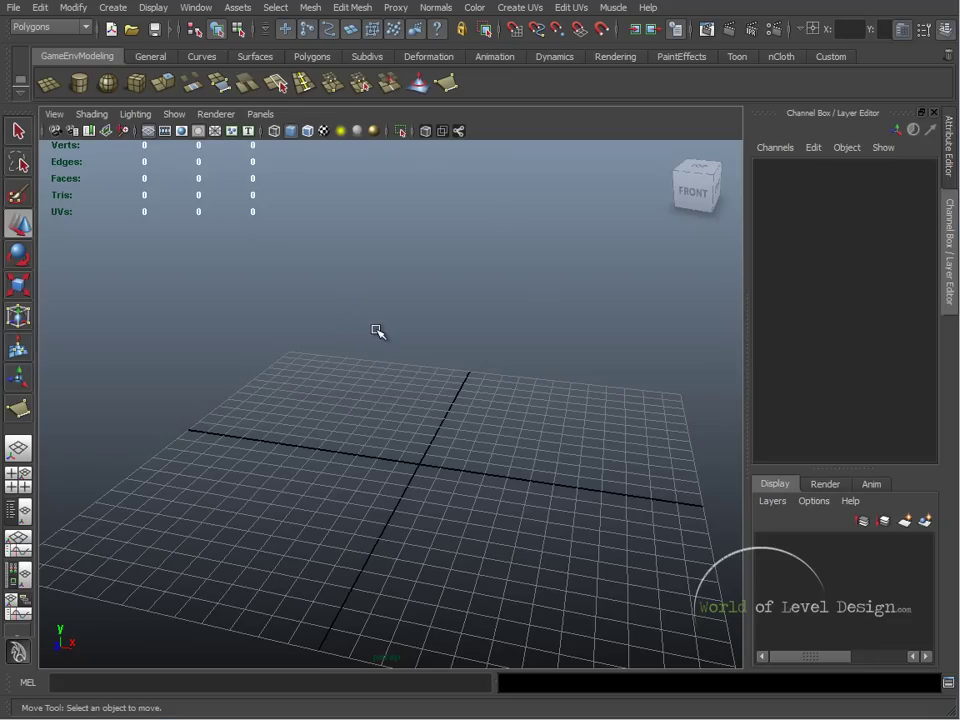
left_click_drag(377, 332, 784, 658, "alt")
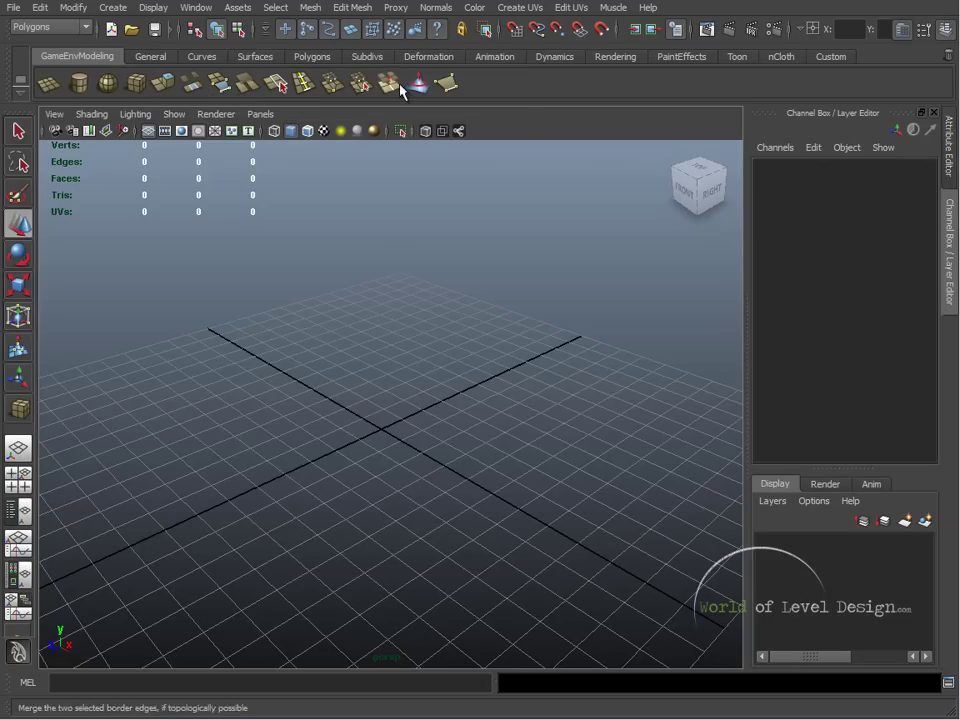
left_click(357, 10)
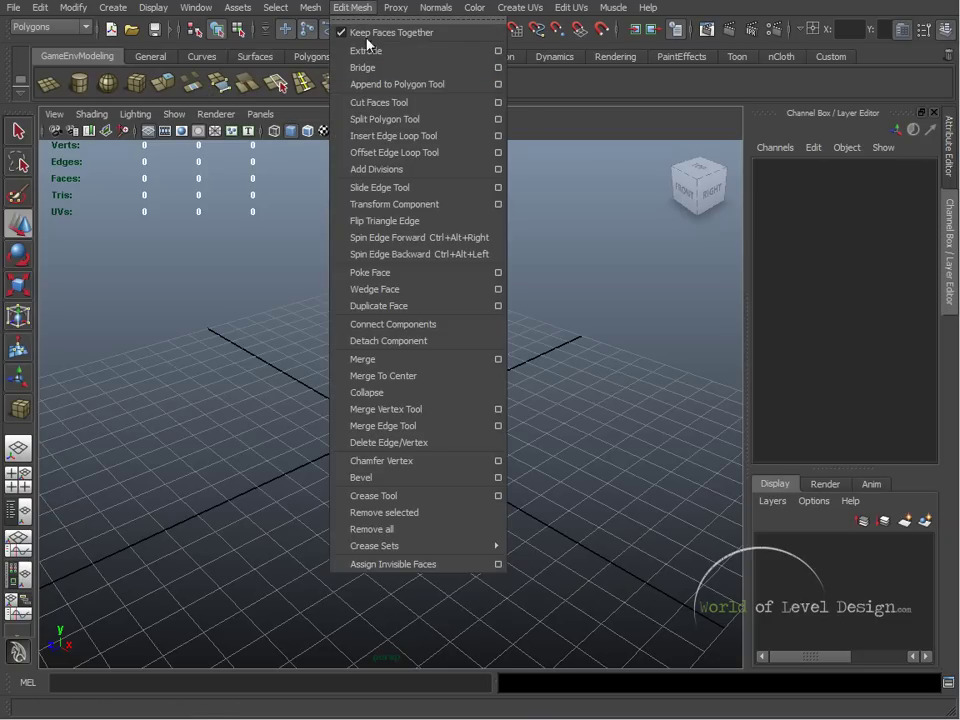
left_click(498, 52)
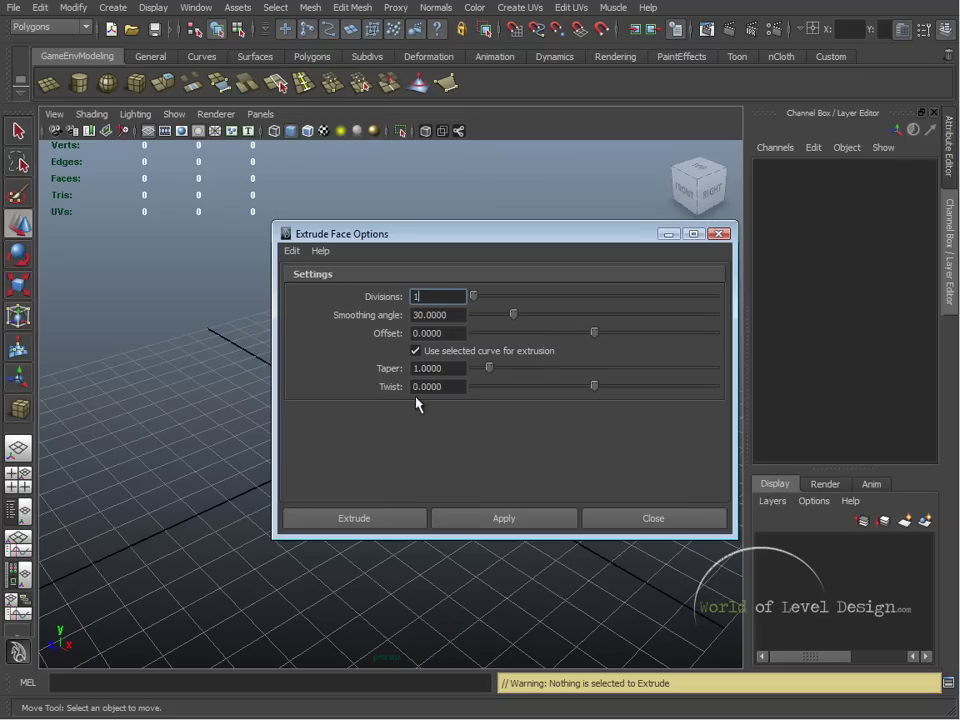
left_click(645, 518)
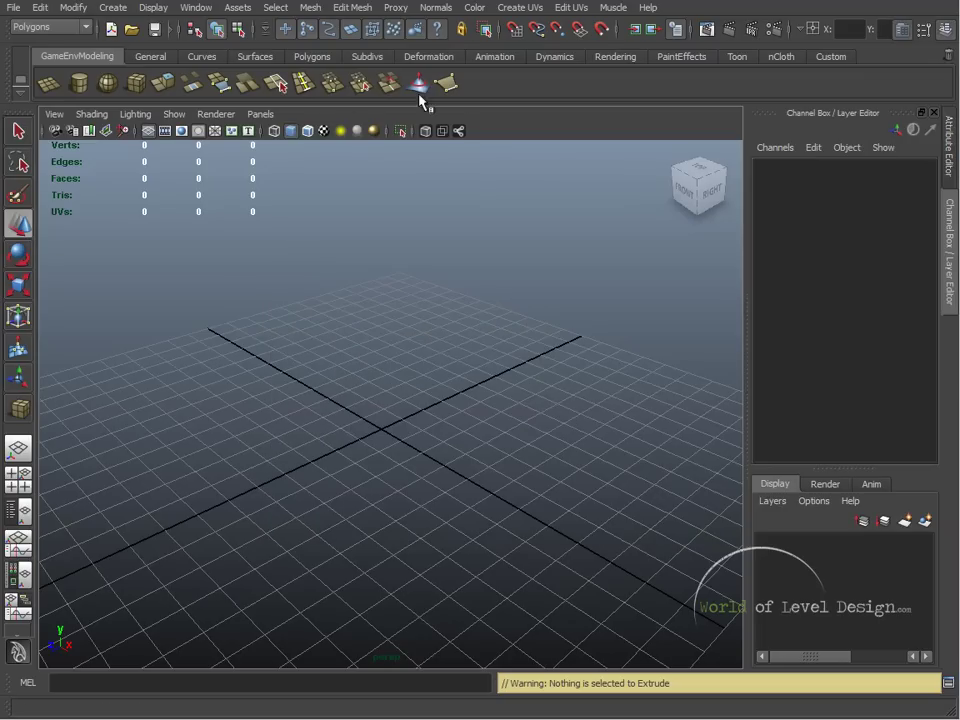
left_click(352, 8)
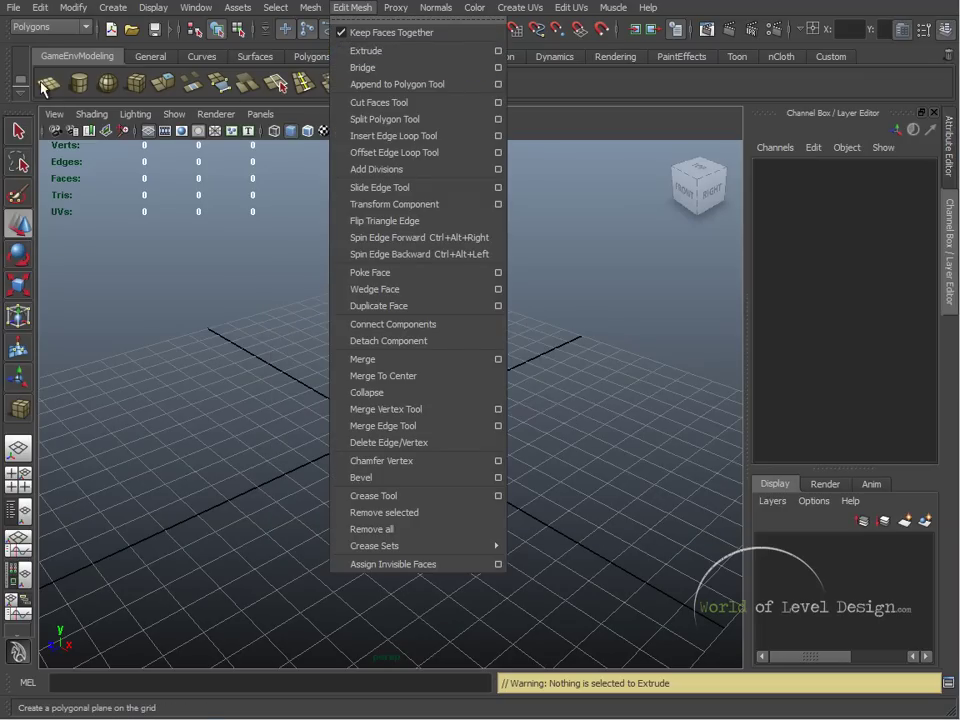
left_click(498, 51)
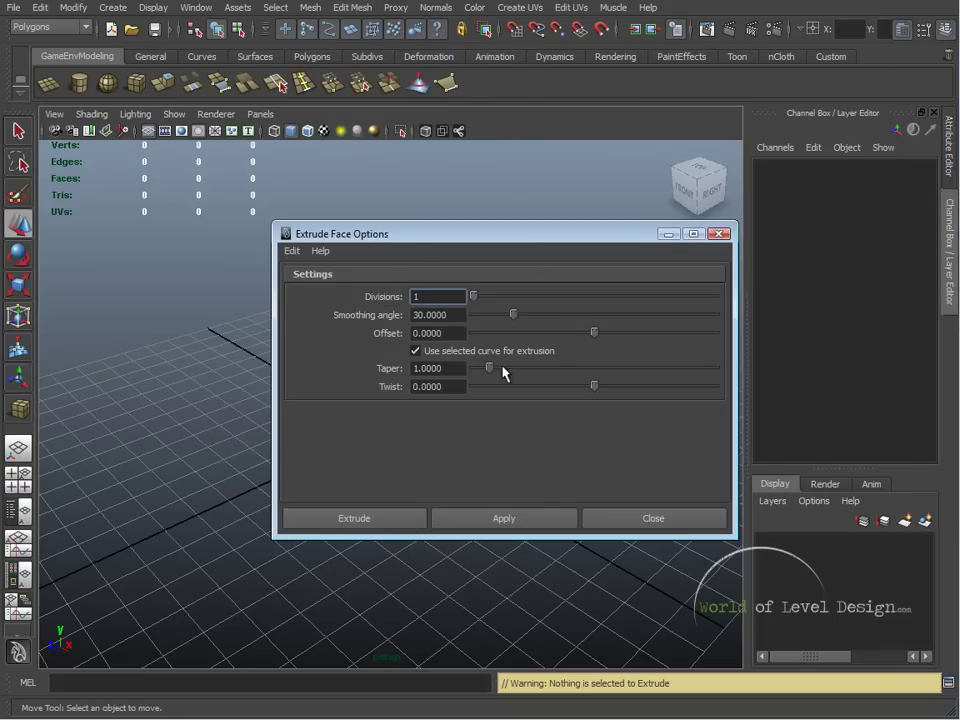
left_click(719, 233)
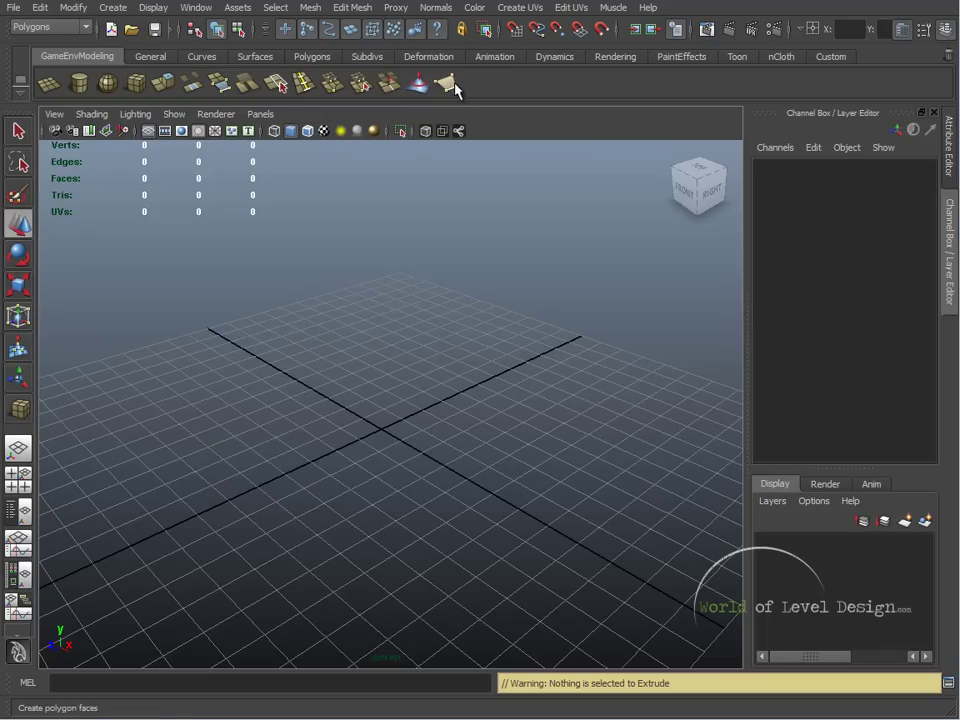
double_click(180, 82)
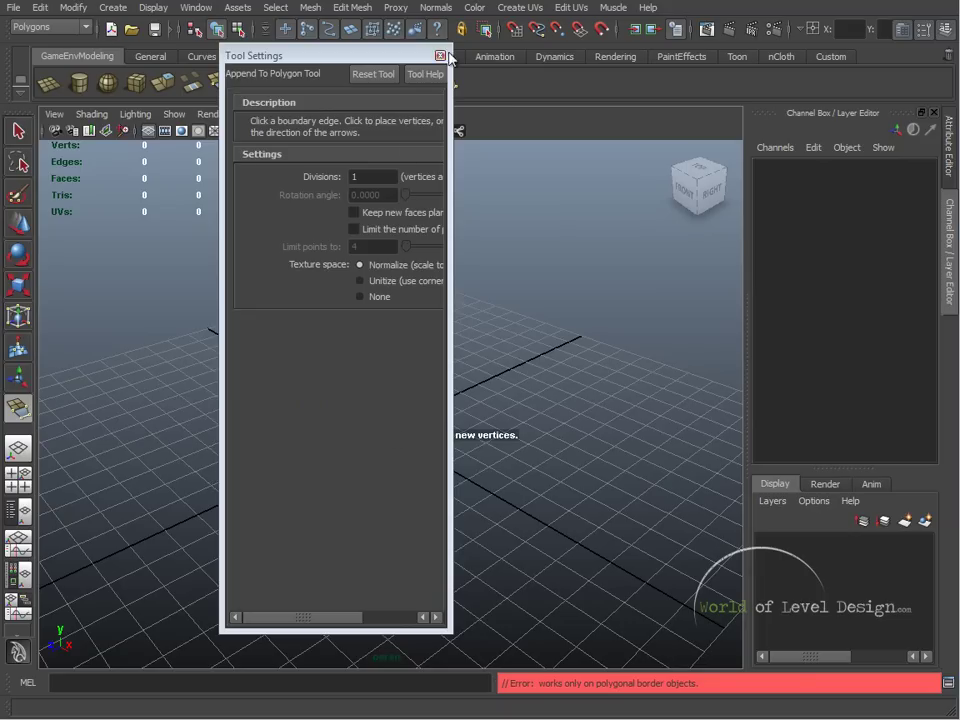
left_click(440, 55)
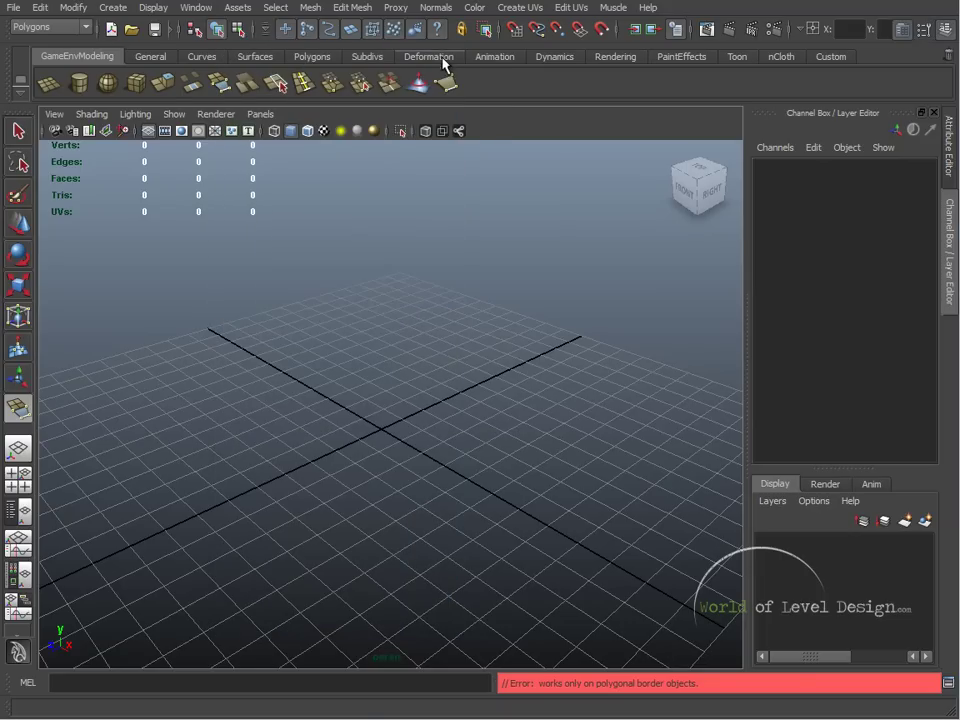
double_click(331, 85)
left_click(722, 231)
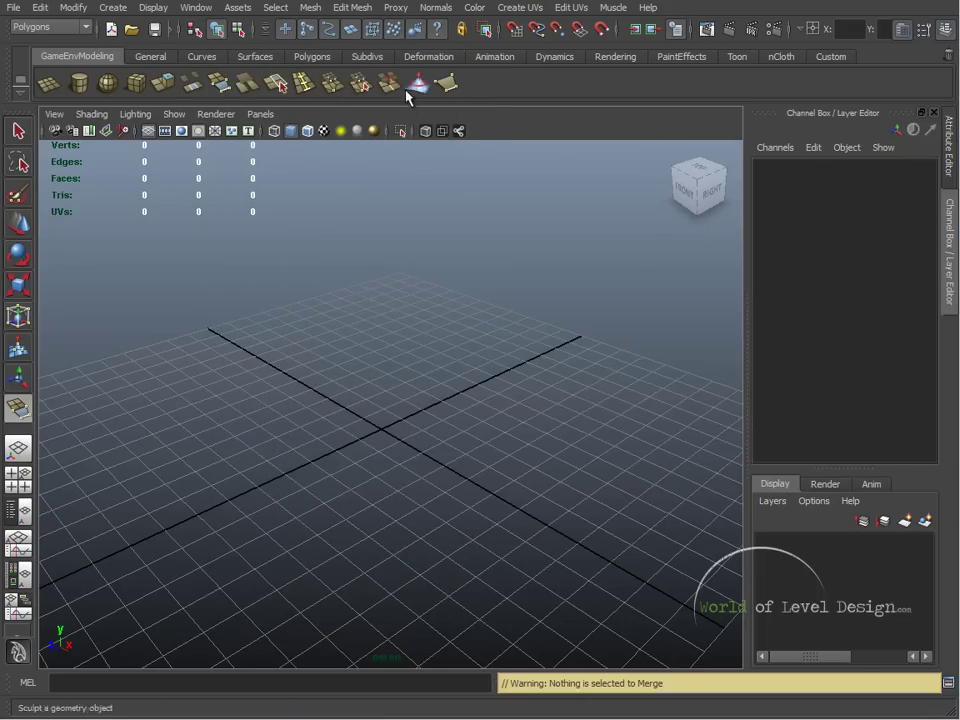